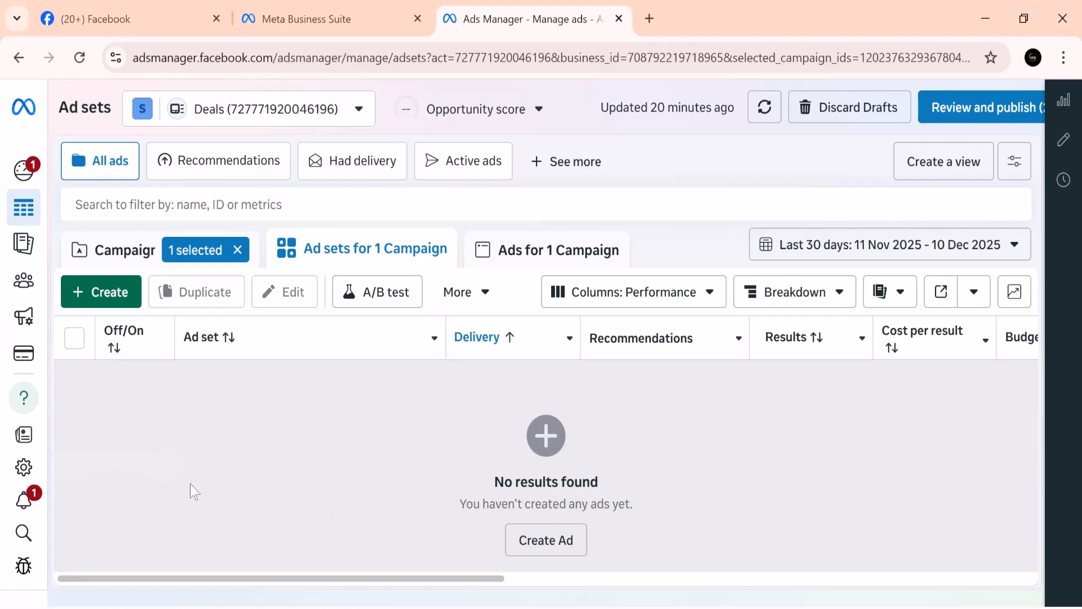
- Create a new campaign with the Traffic objective, using the manual traffic campaign setup
{"action": "left_click", "coordinate": [560, 548]}
{"action": "left_click", "coordinate": [380, 244]}
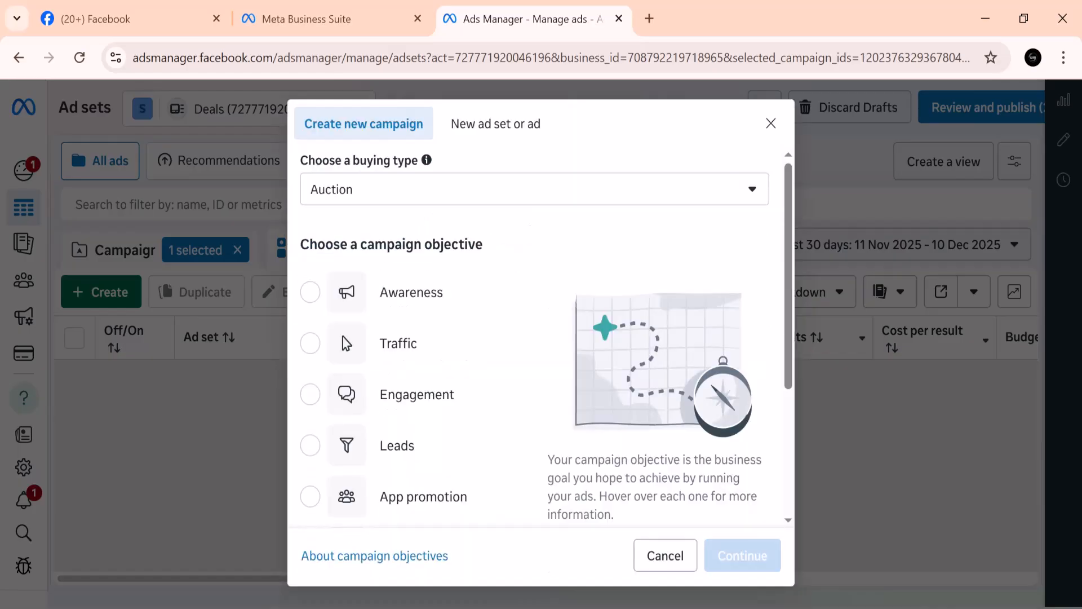
{"action": "mouse_move", "coordinate": [381, 285]}
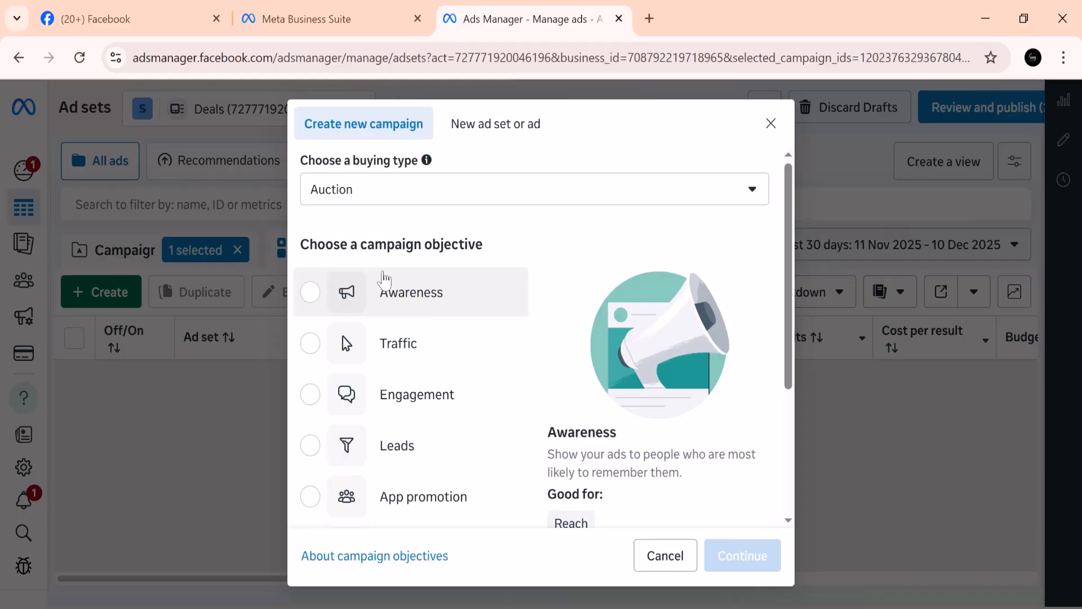
{"action": "scroll", "coordinate": [392, 345], "scroll_direction": "down", "scroll_amount": 3}
{"action": "scroll", "coordinate": [392, 343], "scroll_direction": "up", "scroll_amount": 3}
{"action": "left_click", "coordinate": [311, 345]}
{"action": "scroll", "coordinate": [424, 357], "scroll_direction": "down", "scroll_amount": 3}
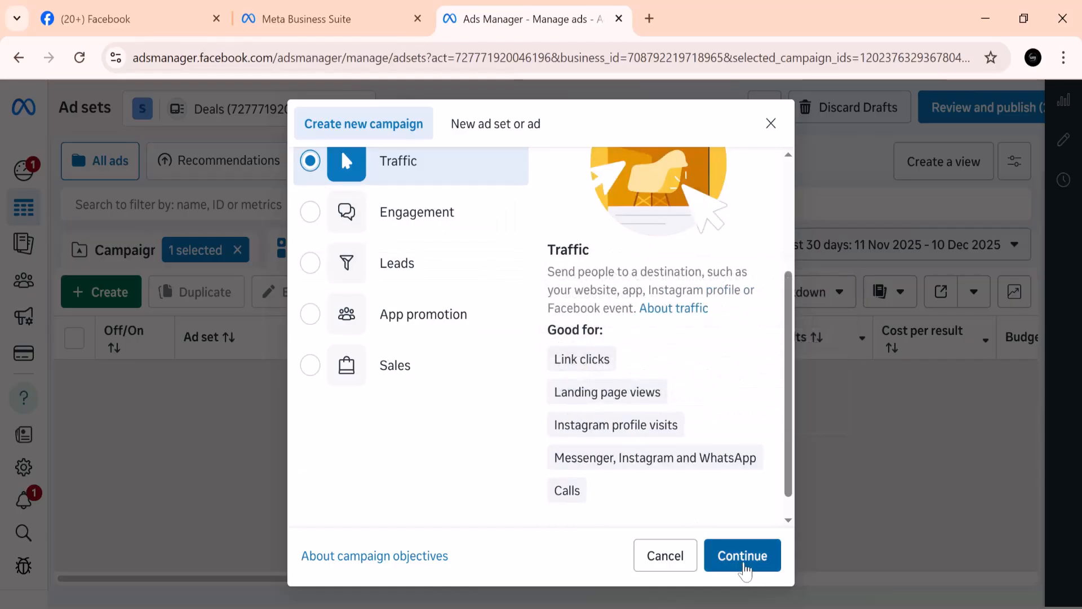
{"action": "left_click", "coordinate": [743, 557]}
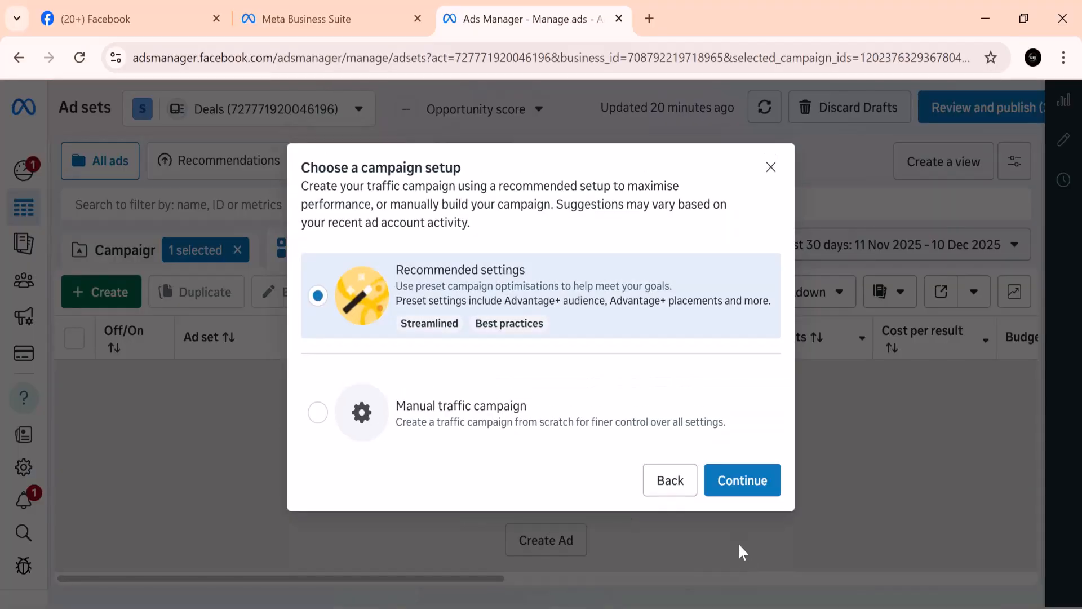
{"action": "left_click", "coordinate": [316, 424]}
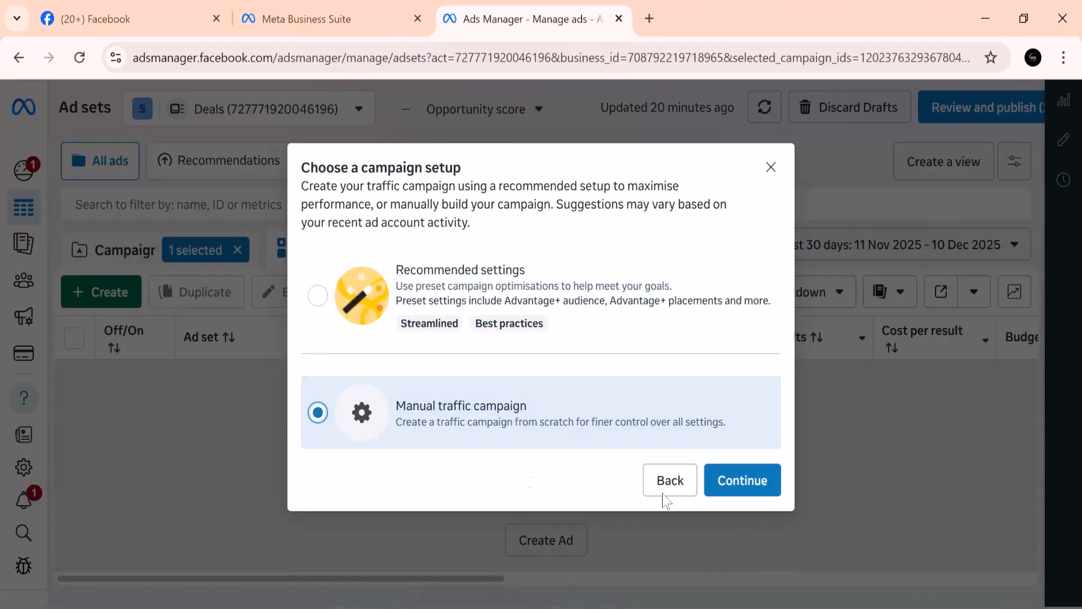
{"action": "left_click", "coordinate": [765, 487]}
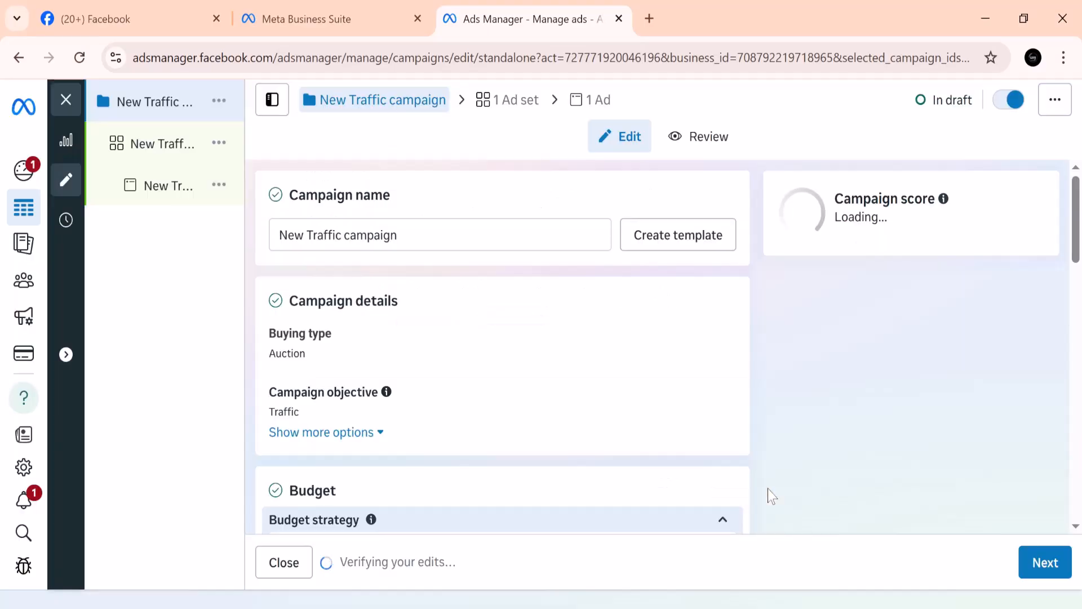
- Rename the campaign as Threads Ad by pasting the copied name
{"action": "triple_click", "coordinate": [372, 235]}
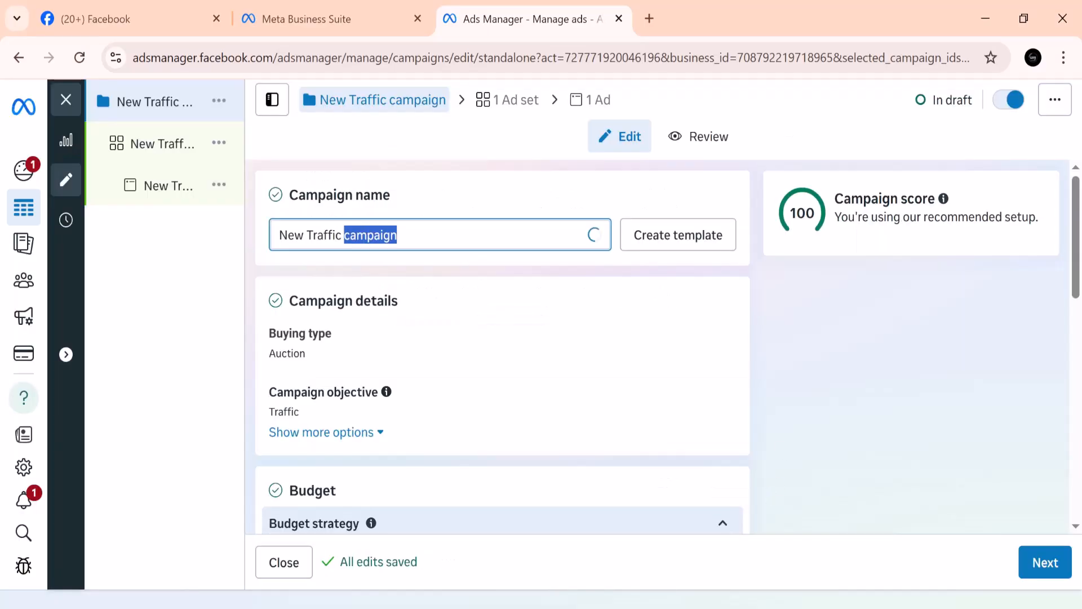
{"action": "right_click", "coordinate": [375, 235]}
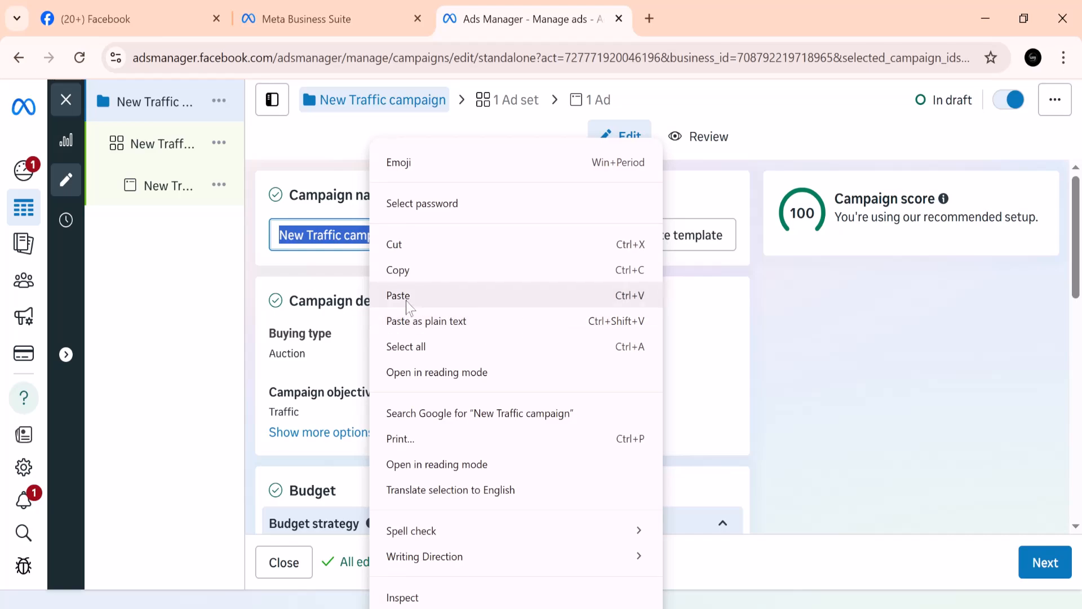
{"action": "left_click", "coordinate": [538, 294]}
{"action": "left_click", "coordinate": [399, 250]}
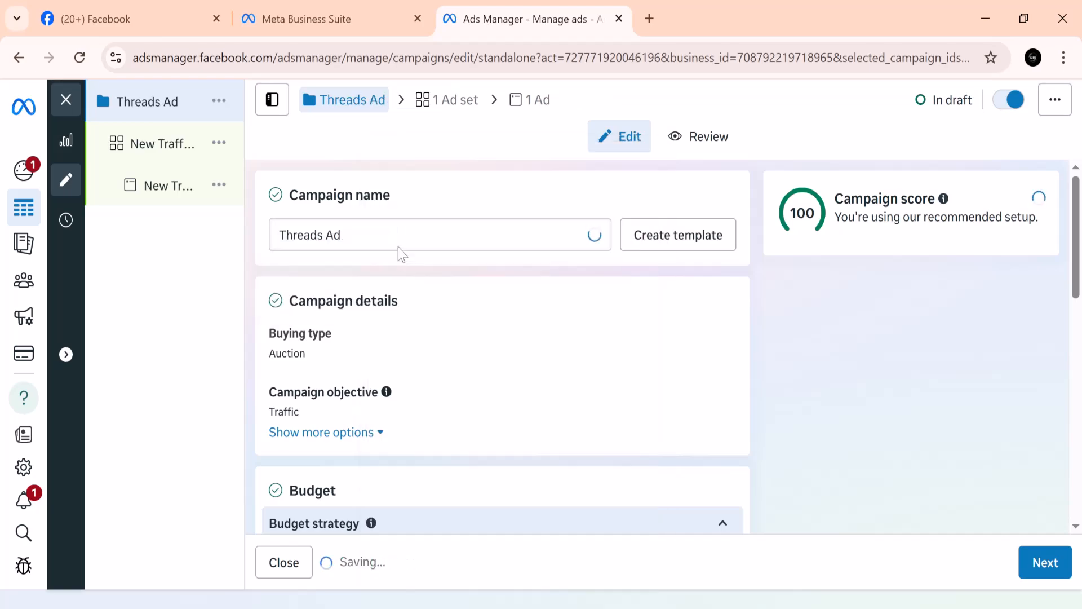
- Turn off sharing some of the budget with other ad sets and continue to the ad set settings
{"action": "scroll", "coordinate": [387, 247], "scroll_direction": "down", "scroll_amount": 1}
{"action": "scroll", "coordinate": [387, 253], "scroll_direction": "down", "scroll_amount": 2}
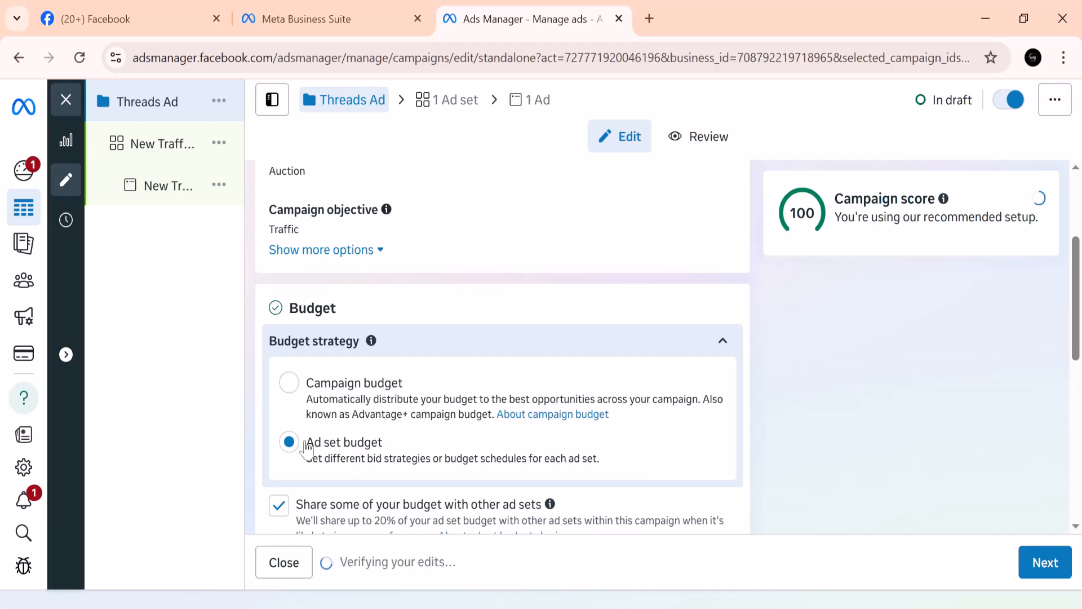
{"action": "scroll", "coordinate": [309, 449], "scroll_direction": "down", "scroll_amount": 1}
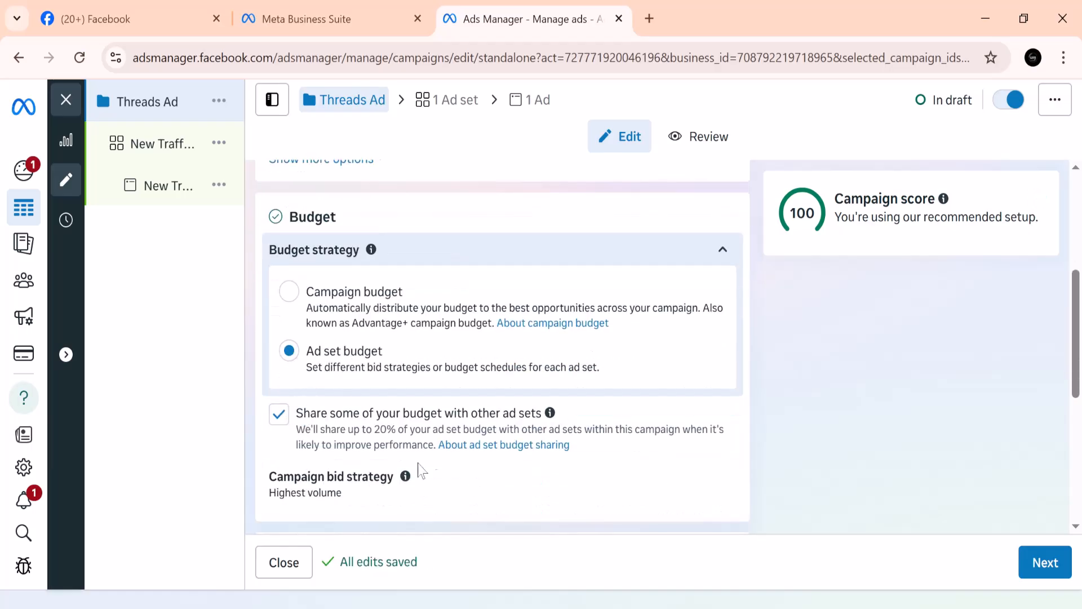
{"action": "left_click", "coordinate": [279, 414]}
{"action": "scroll", "coordinate": [359, 407], "scroll_direction": "down", "scroll_amount": 2}
{"action": "scroll", "coordinate": [359, 407], "scroll_direction": "down", "scroll_amount": 2}
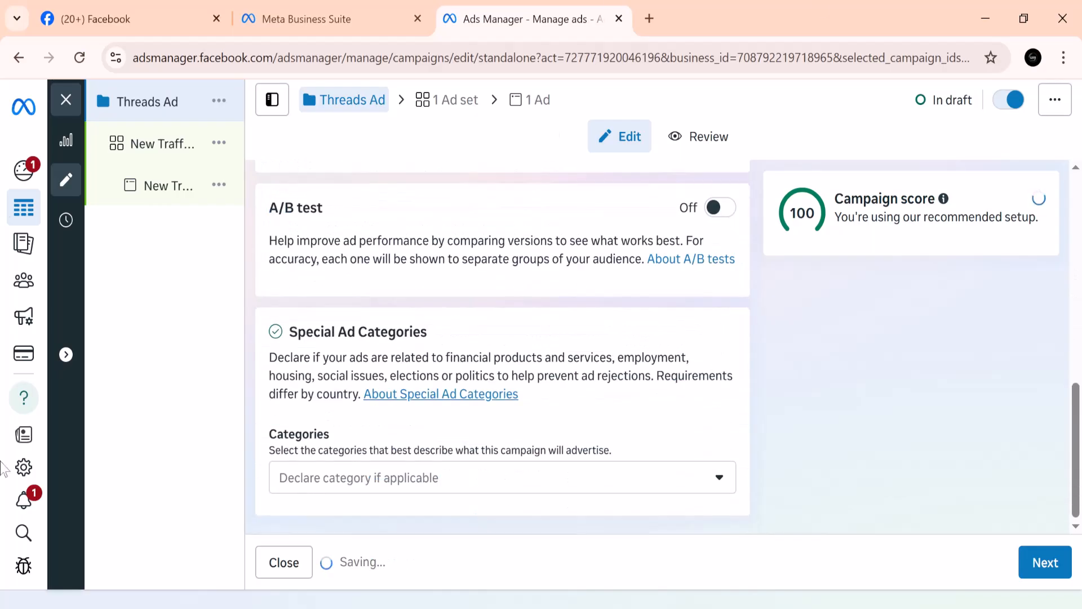
{"action": "left_click", "coordinate": [1042, 565]}
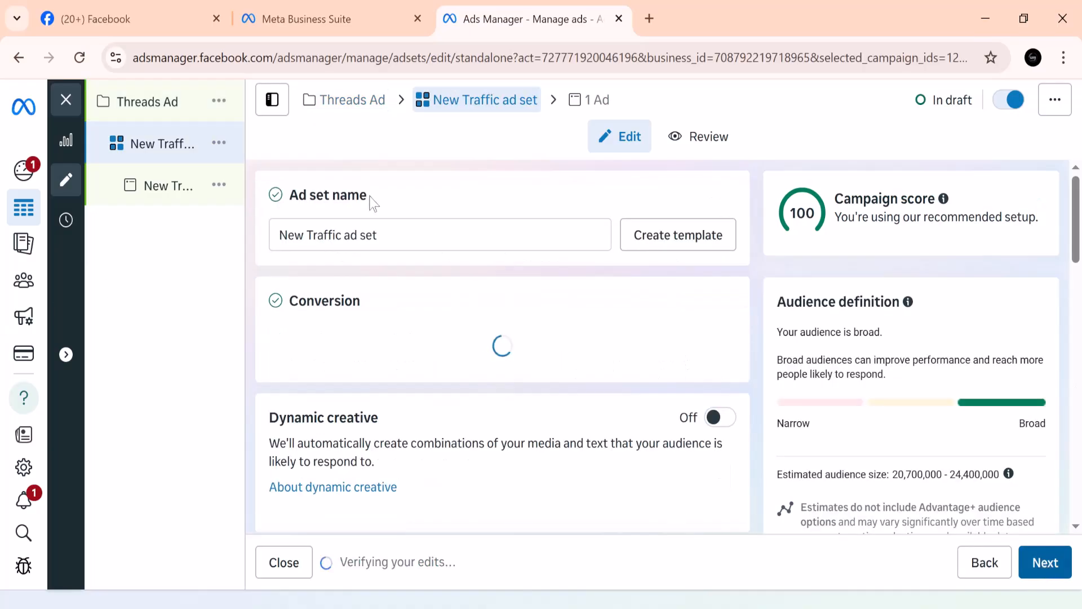
- Rename the ad set as Threads Ad by pasting the copied name
{"action": "triple_click", "coordinate": [333, 236]}
{"action": "right_click", "coordinate": [333, 239]}
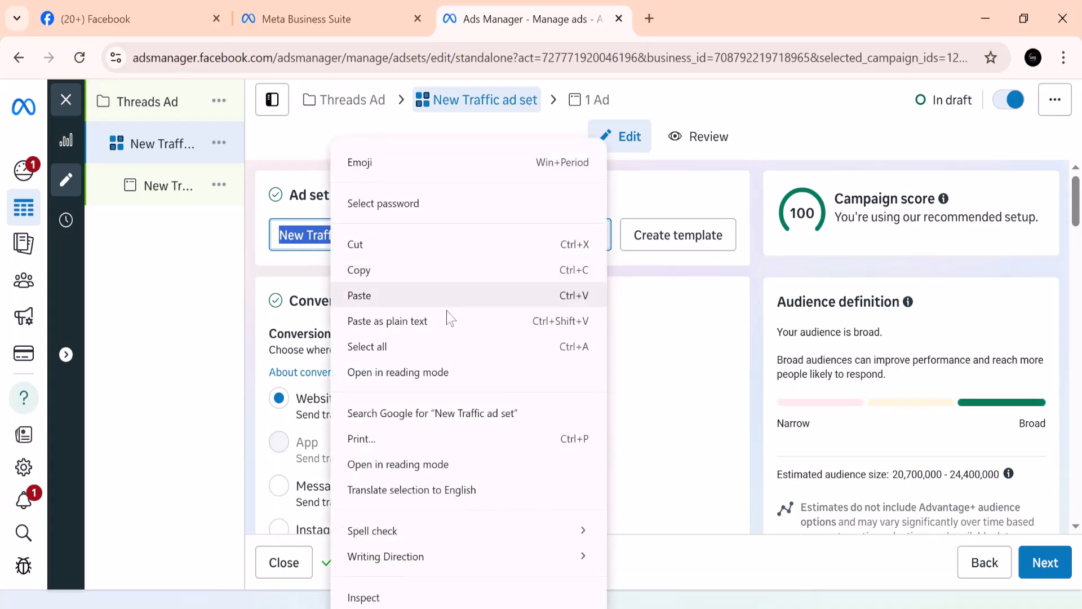
{"action": "left_click", "coordinate": [358, 293]}
- Keep Website as the conversion location and choose Maximise number of landing page views as the performance goal
{"action": "scroll", "coordinate": [415, 262], "scroll_direction": "down", "scroll_amount": 2}
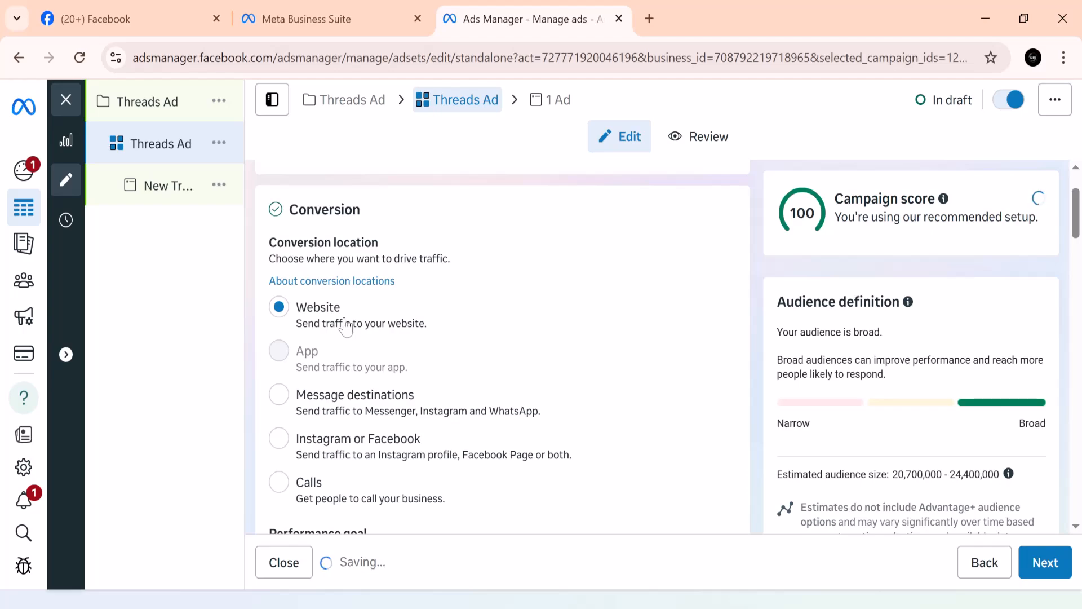
{"action": "scroll", "coordinate": [345, 327], "scroll_direction": "down", "scroll_amount": 2}
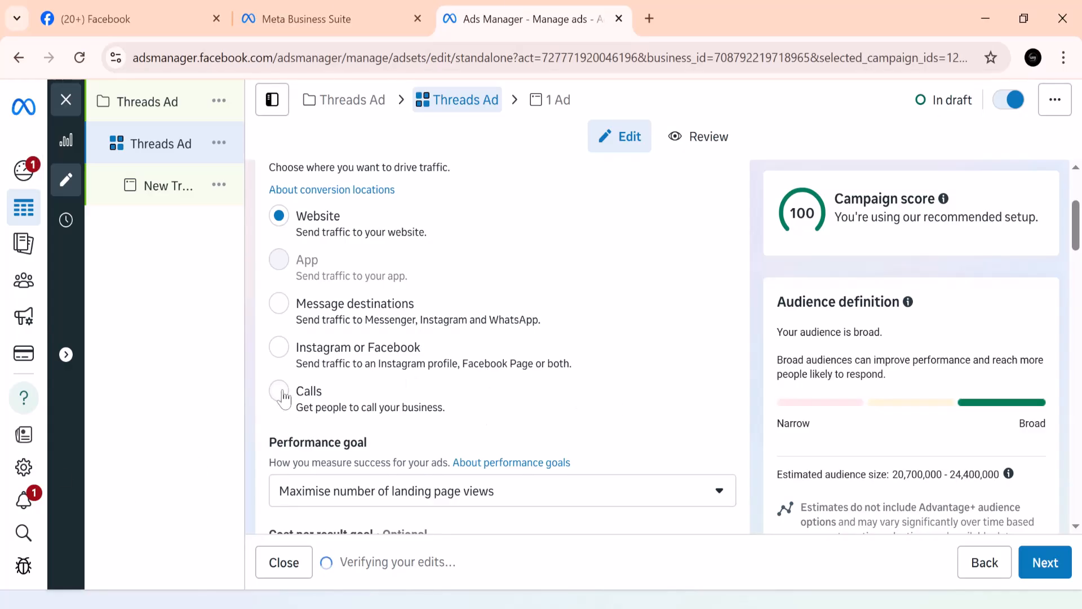
{"action": "scroll", "coordinate": [630, 393], "scroll_direction": "down", "scroll_amount": 3}
{"action": "scroll", "coordinate": [558, 398], "scroll_direction": "up", "scroll_amount": 2}
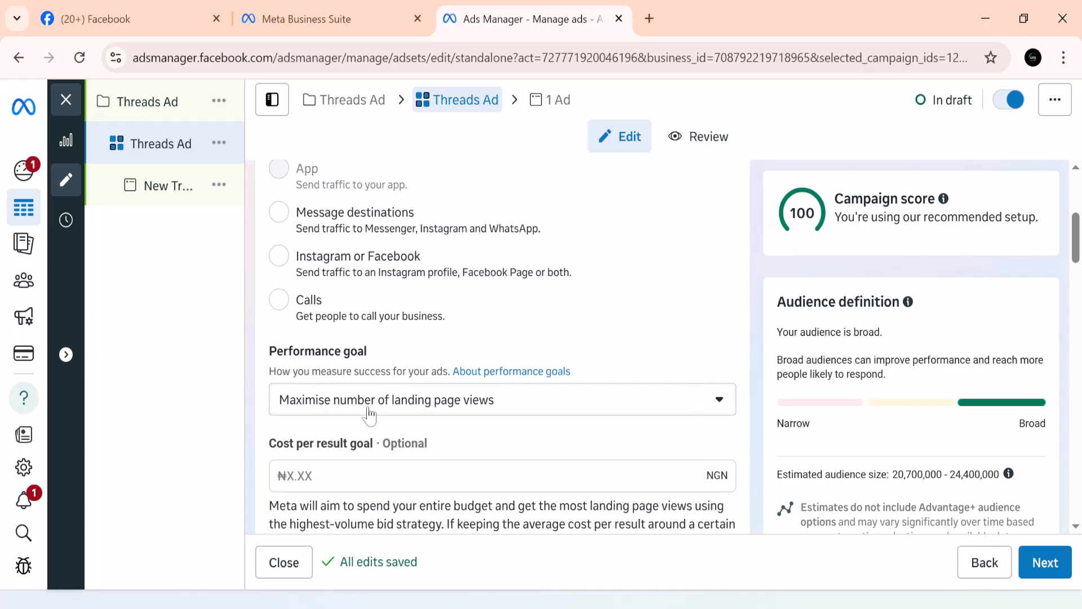
{"action": "left_click", "coordinate": [724, 411]}
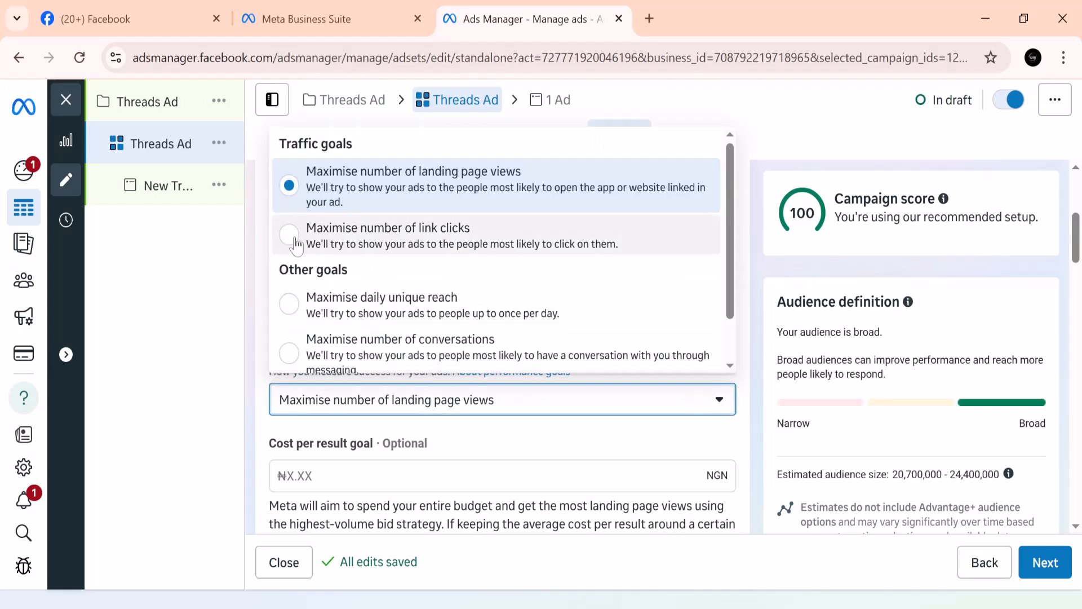
{"action": "left_click", "coordinate": [425, 195]}
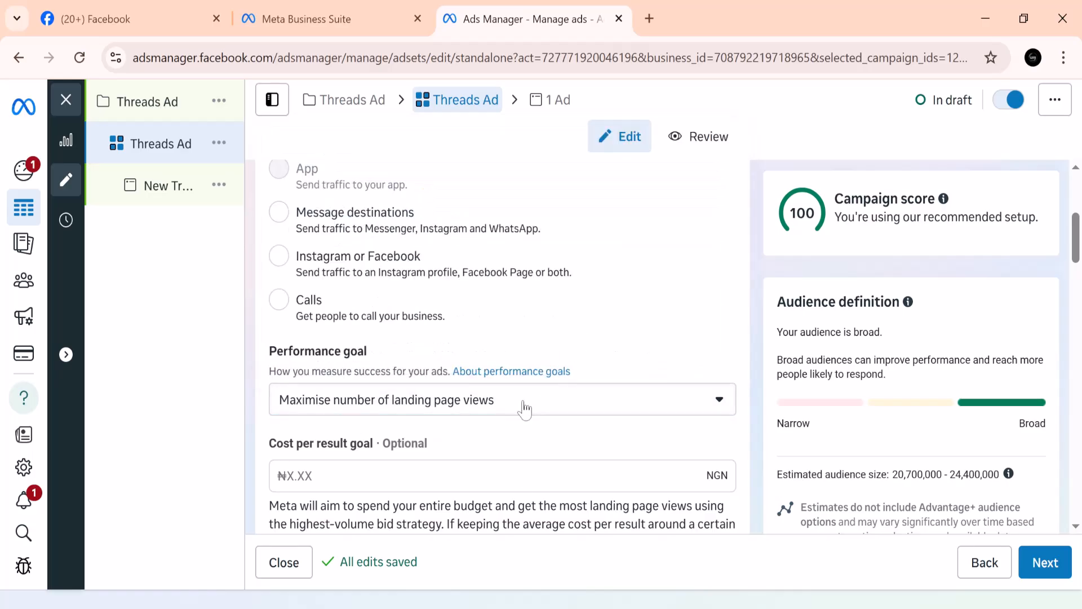
- Keep the daily budget type and set the ad set's budget to 5000 NGN
{"action": "scroll", "coordinate": [524, 408], "scroll_direction": "down", "scroll_amount": 4}
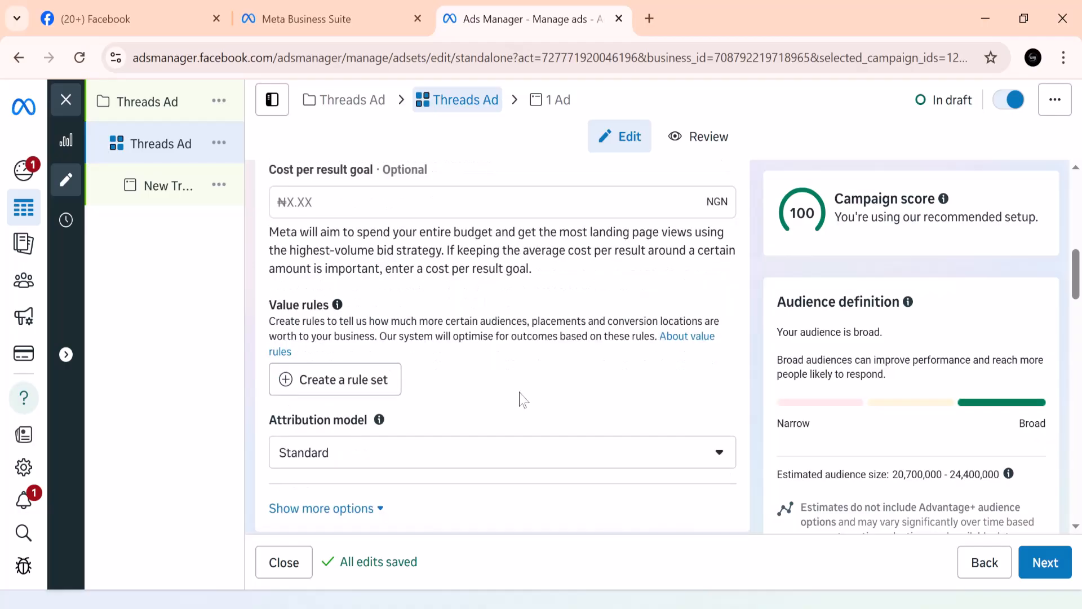
{"action": "scroll", "coordinate": [522, 397], "scroll_direction": "down", "scroll_amount": 10}
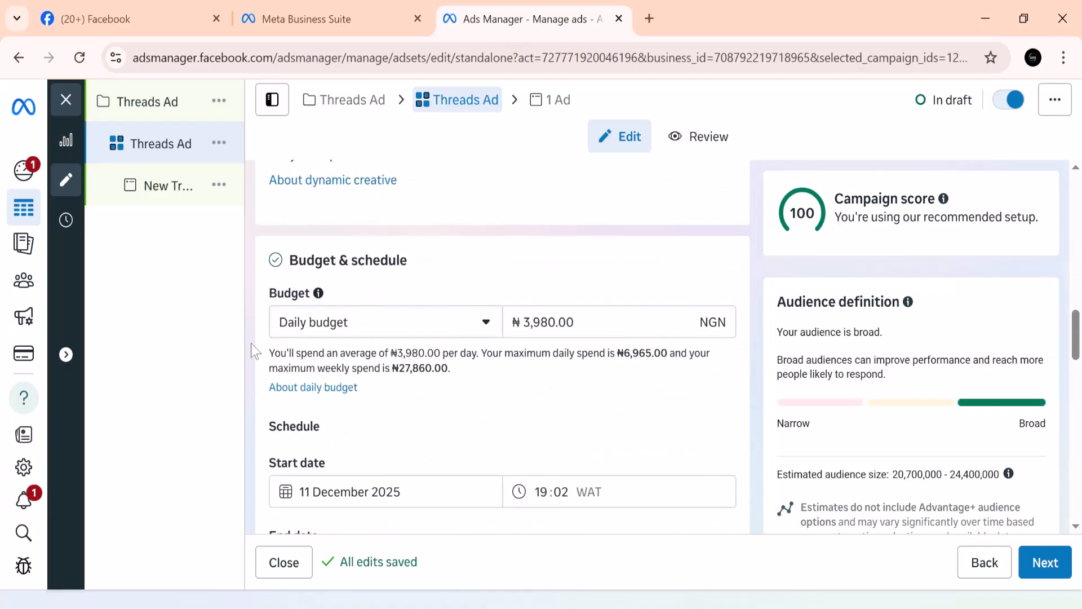
{"action": "left_click", "coordinate": [486, 324]}
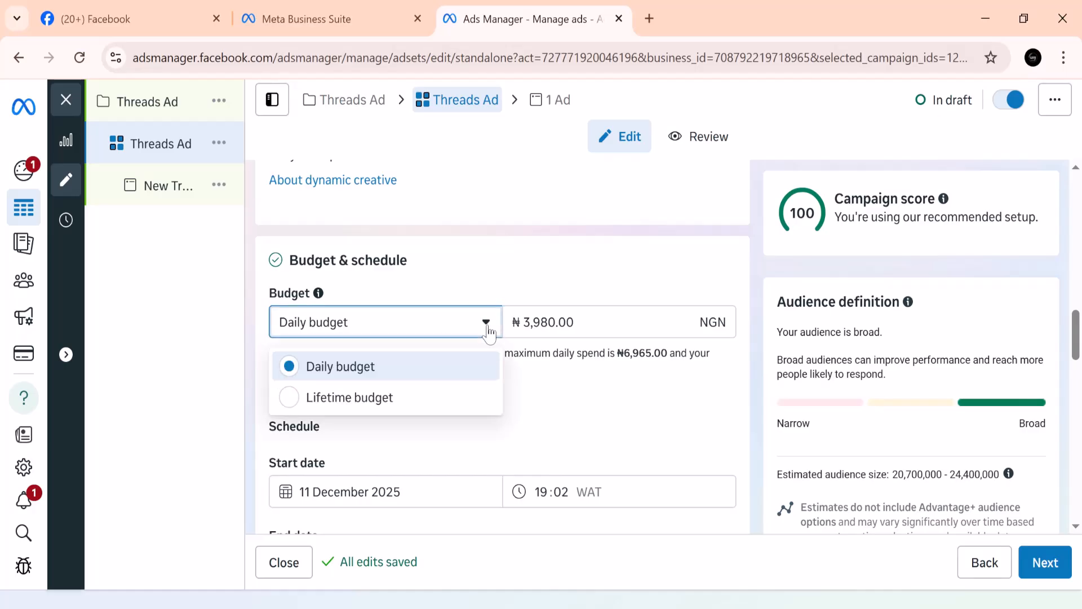
{"action": "left_click", "coordinate": [428, 321]}
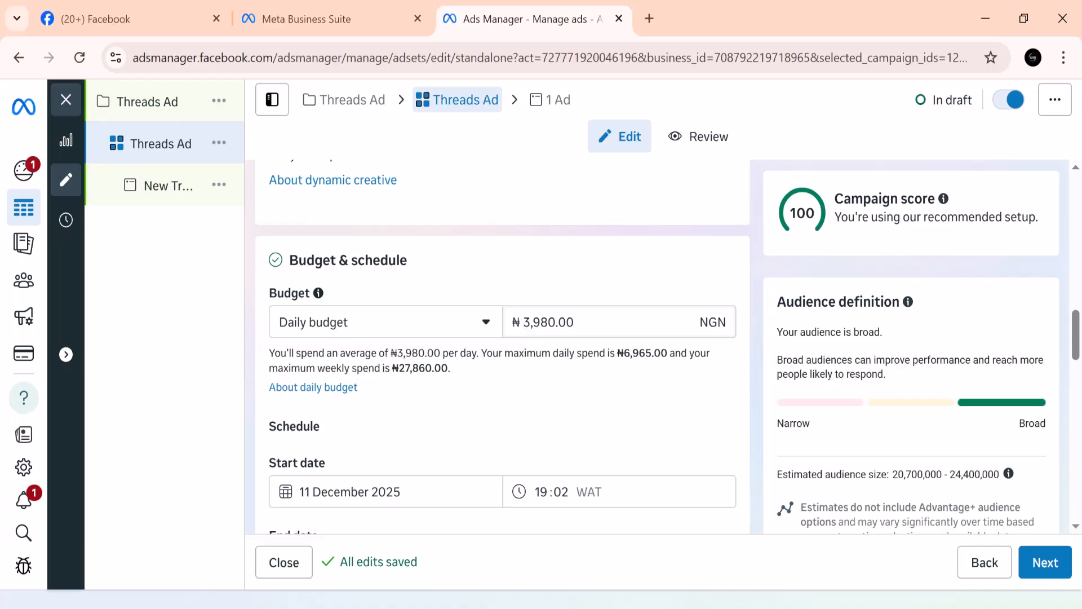
{"action": "left_click", "coordinate": [569, 323]}
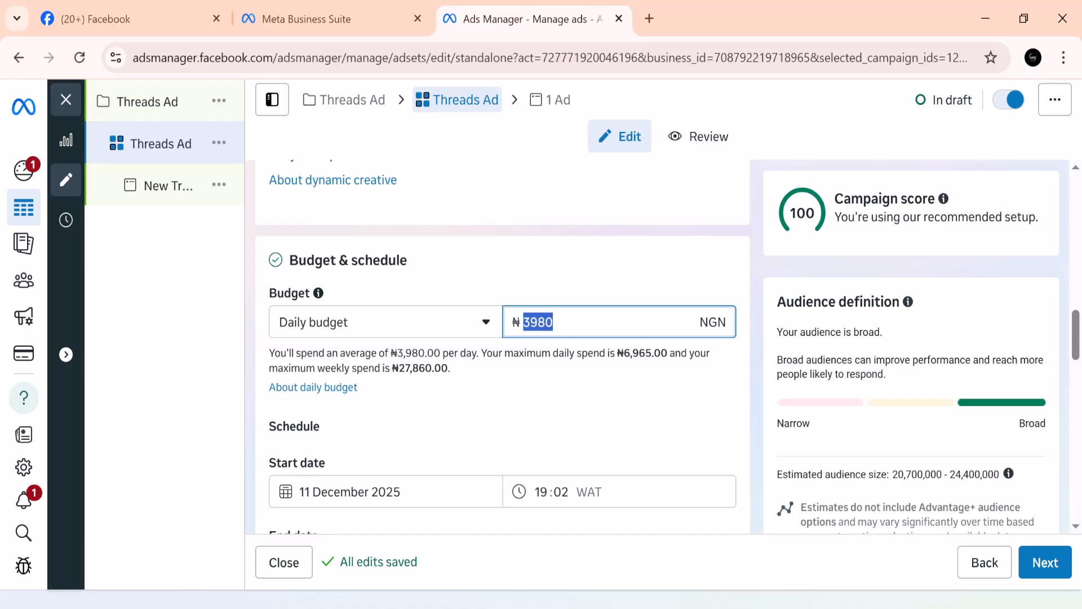
{"action": "type", "text": "5000"}
{"action": "scroll", "coordinate": [572, 341], "scroll_direction": "down", "scroll_amount": 2}
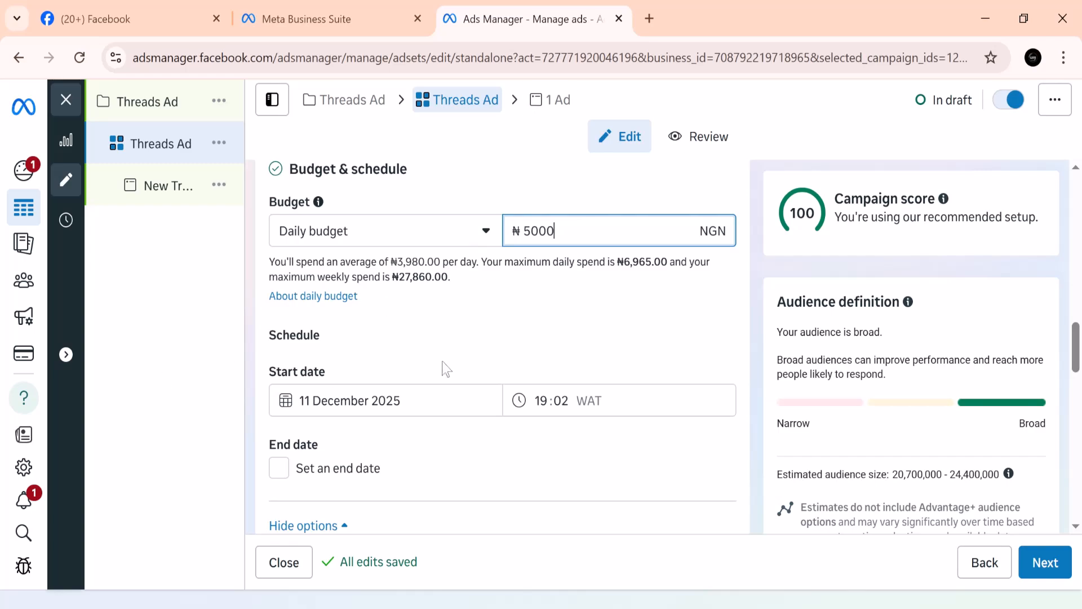
{"action": "scroll", "coordinate": [288, 389], "scroll_direction": "down", "scroll_amount": 2}
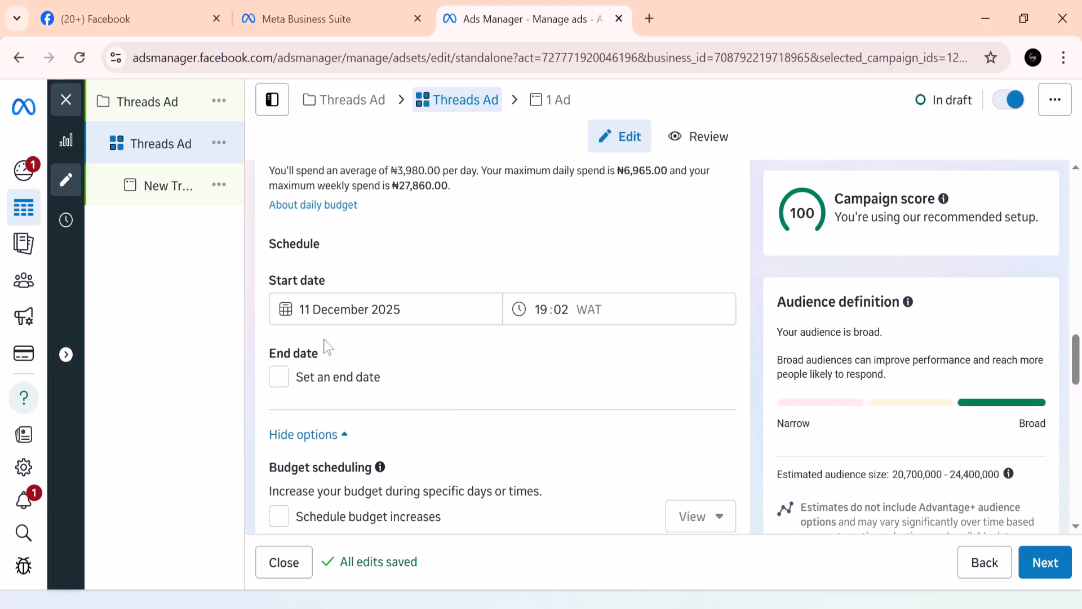
{"action": "scroll", "coordinate": [326, 345], "scroll_direction": "down", "scroll_amount": 2}
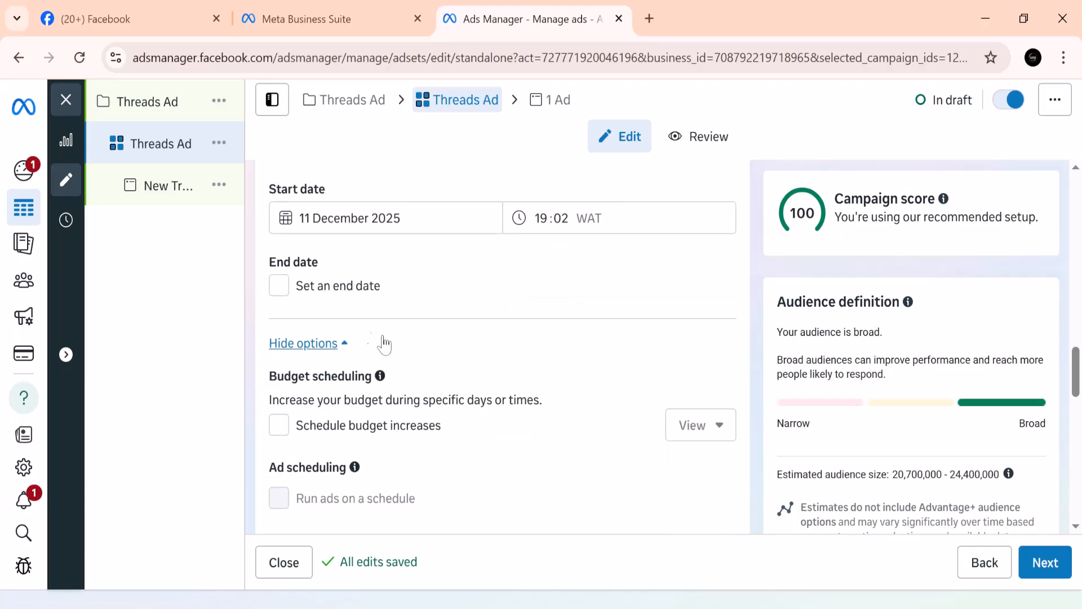
{"action": "left_click", "coordinate": [285, 296]}
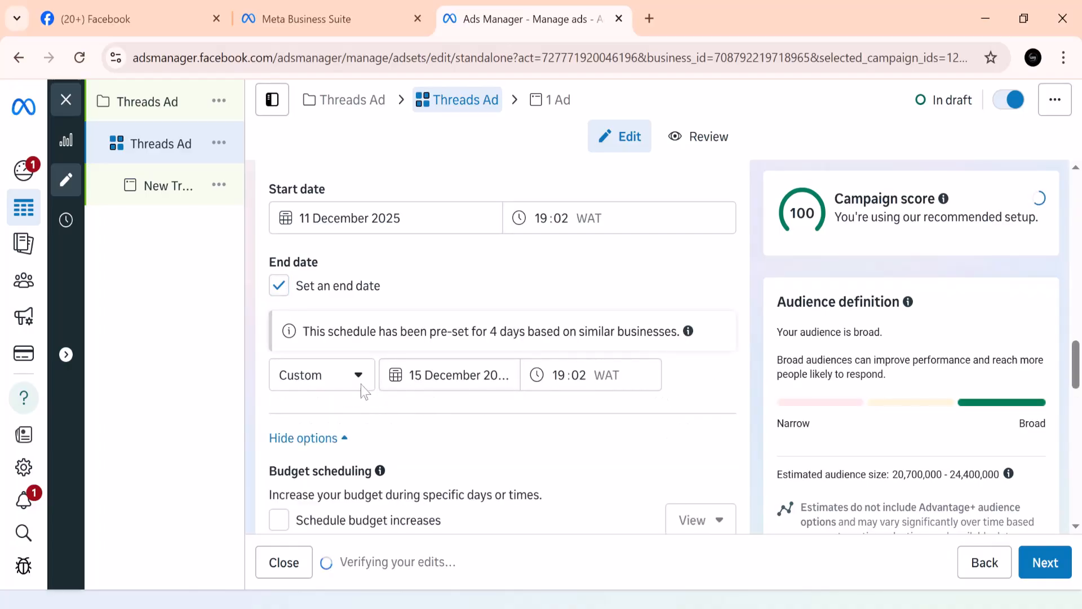
{"action": "left_click", "coordinate": [278, 285]}
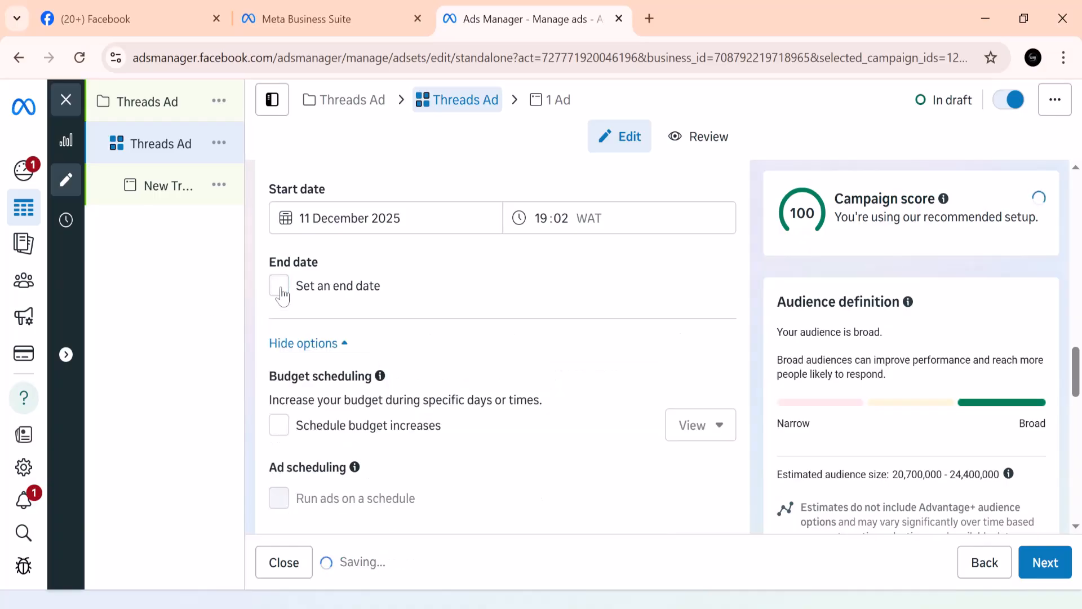
- Switch the ad set from Advantage+ audience to the original audience options
{"action": "scroll", "coordinate": [486, 373], "scroll_direction": "down", "scroll_amount": 1}
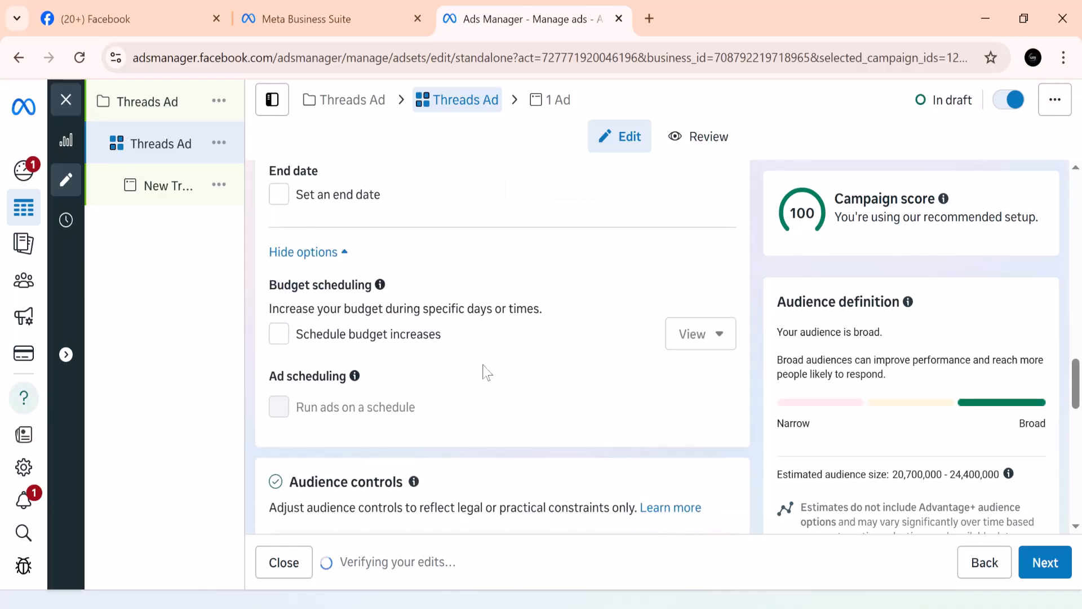
{"action": "scroll", "coordinate": [398, 359], "scroll_direction": "down", "scroll_amount": 1}
{"action": "scroll", "coordinate": [398, 361], "scroll_direction": "down", "scroll_amount": 3}
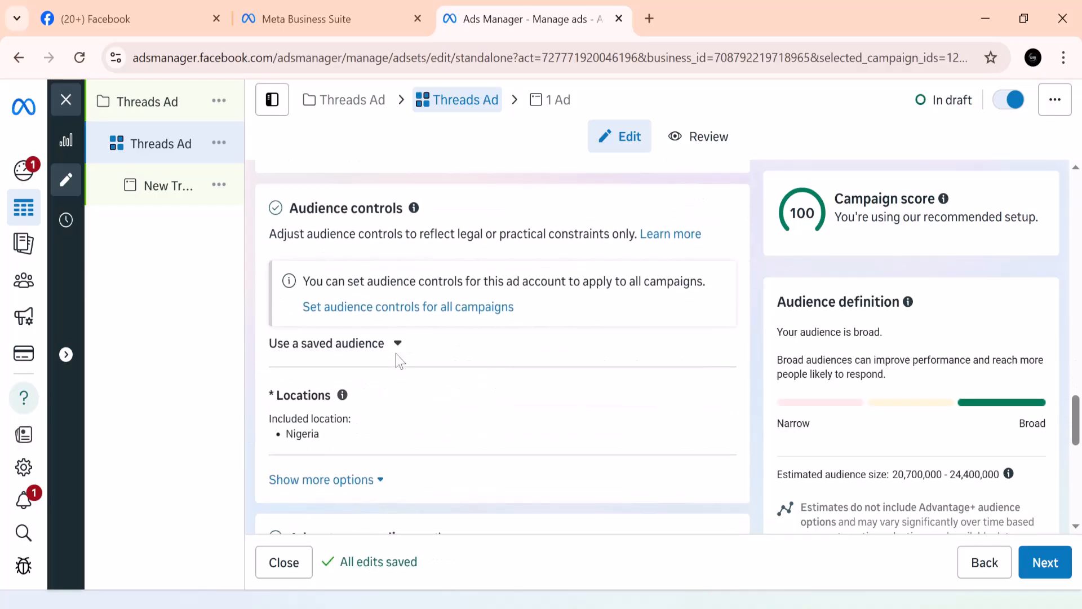
{"action": "scroll", "coordinate": [398, 359], "scroll_direction": "down", "scroll_amount": 5}
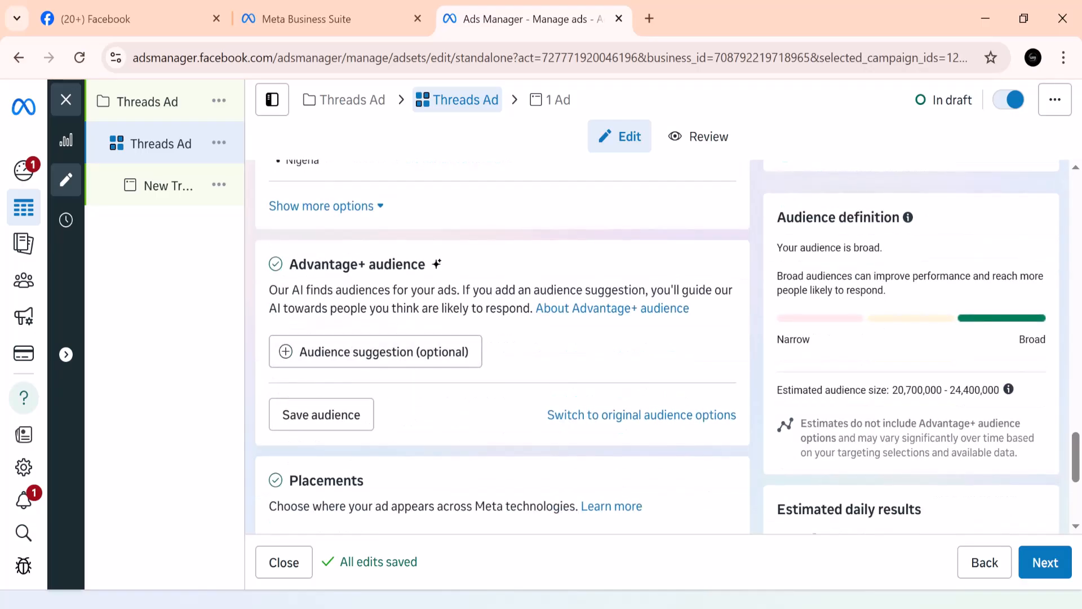
{"action": "left_click", "coordinate": [620, 415]}
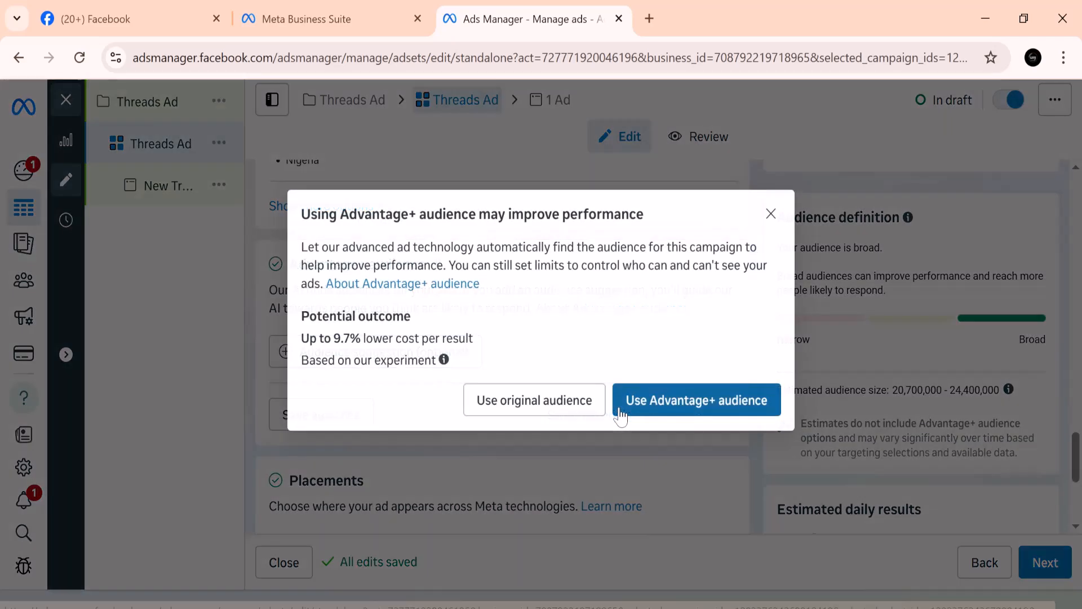
{"action": "left_click", "coordinate": [519, 416]}
{"action": "scroll", "coordinate": [391, 358], "scroll_direction": "up", "scroll_amount": 4}
{"action": "scroll", "coordinate": [391, 357], "scroll_direction": "down", "scroll_amount": 7}
{"action": "scroll", "coordinate": [392, 361], "scroll_direction": "down", "scroll_amount": 4}
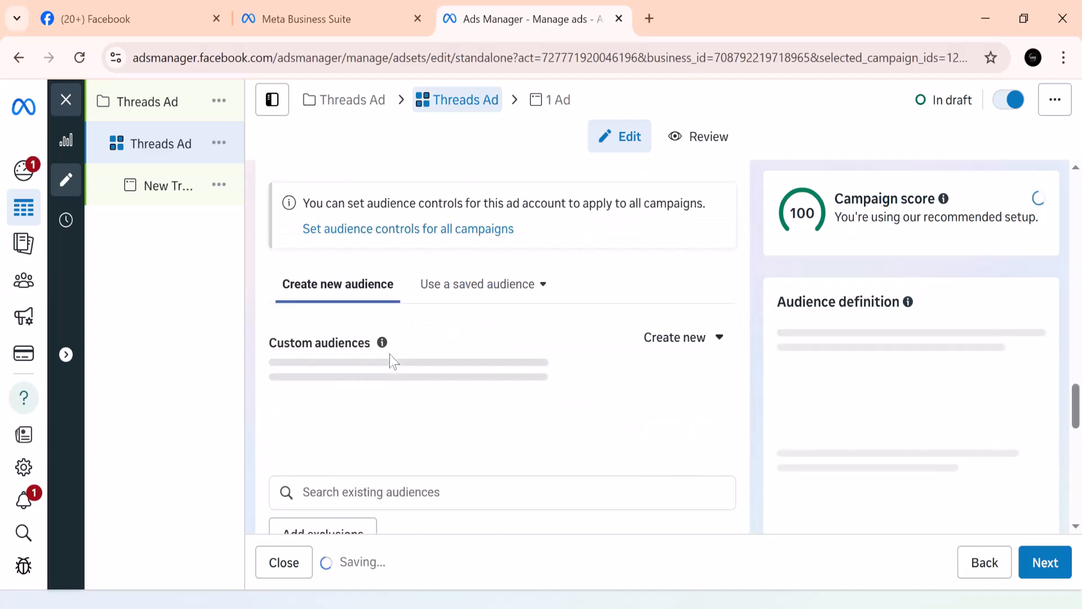
{"action": "scroll", "coordinate": [393, 360], "scroll_direction": "down", "scroll_amount": 3}
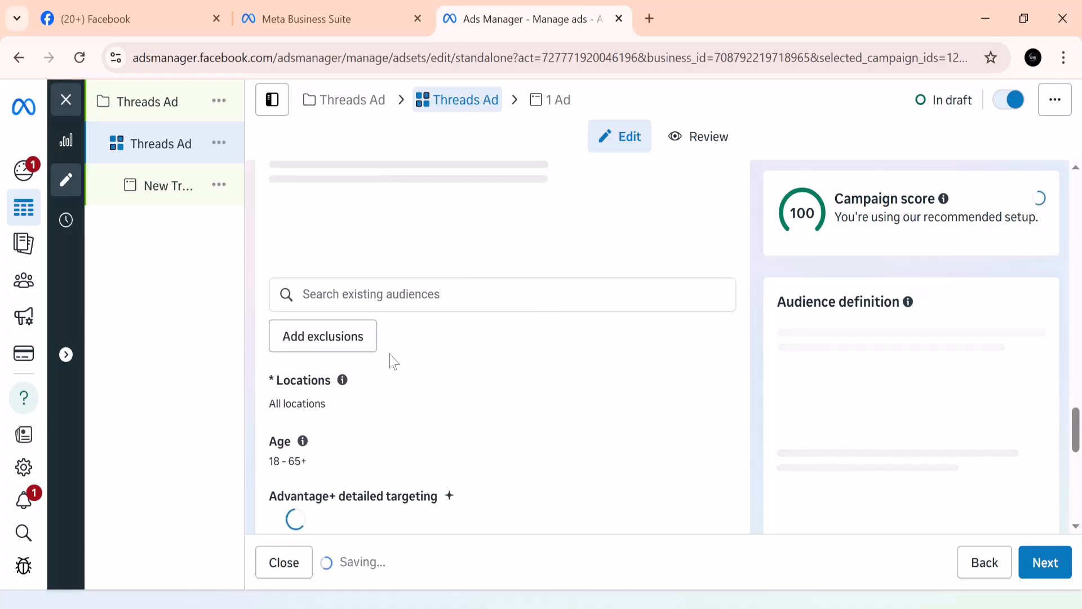
- Set the audience age range to 25–55 for the ad set
{"action": "scroll", "coordinate": [392, 361], "scroll_direction": "down", "scroll_amount": 1}
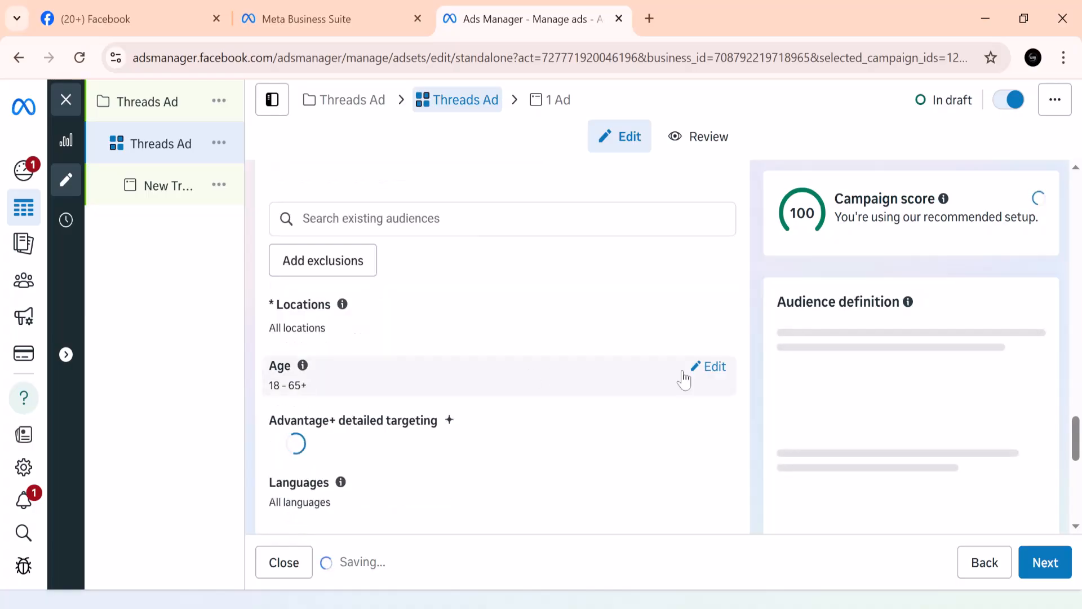
{"action": "left_click", "coordinate": [713, 369]}
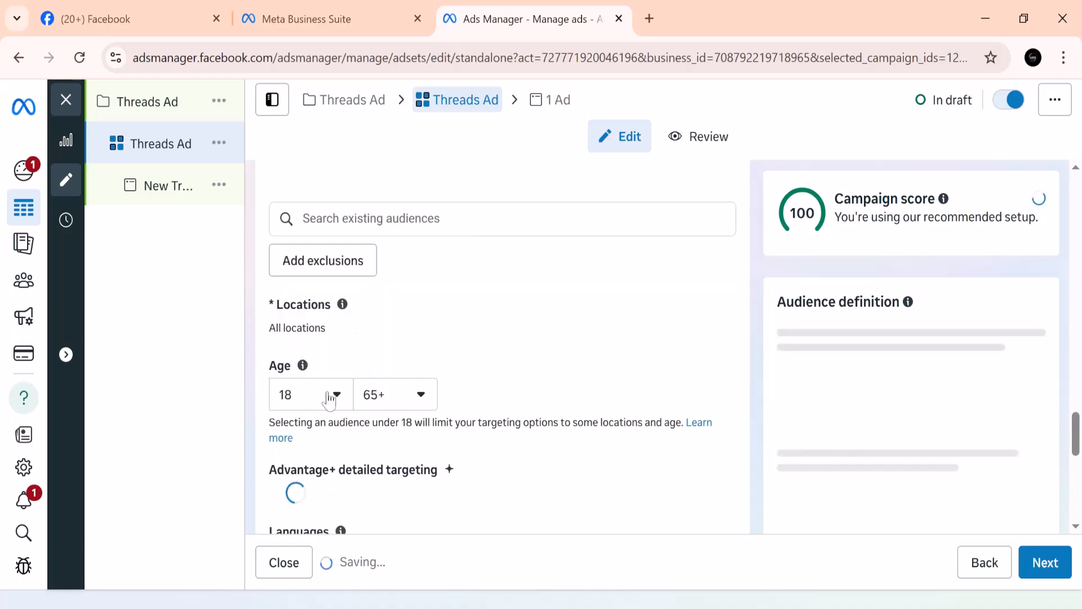
{"action": "left_click", "coordinate": [337, 395]}
{"action": "scroll", "coordinate": [357, 265], "scroll_direction": "down", "scroll_amount": 5}
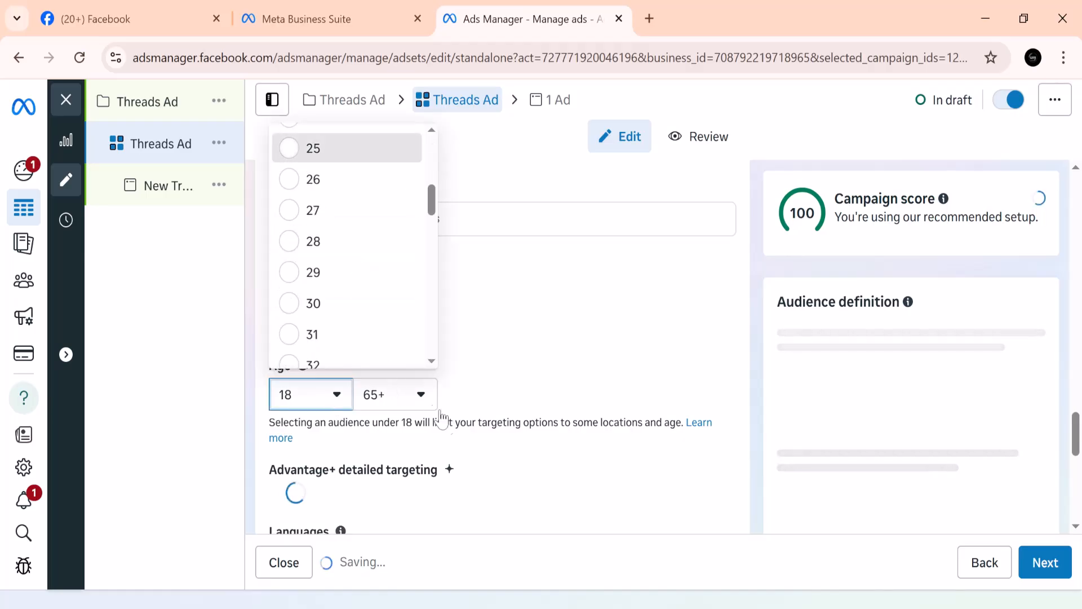
{"action": "left_click", "coordinate": [408, 397]}
{"action": "scroll", "coordinate": [410, 296], "scroll_direction": "up", "scroll_amount": 4}
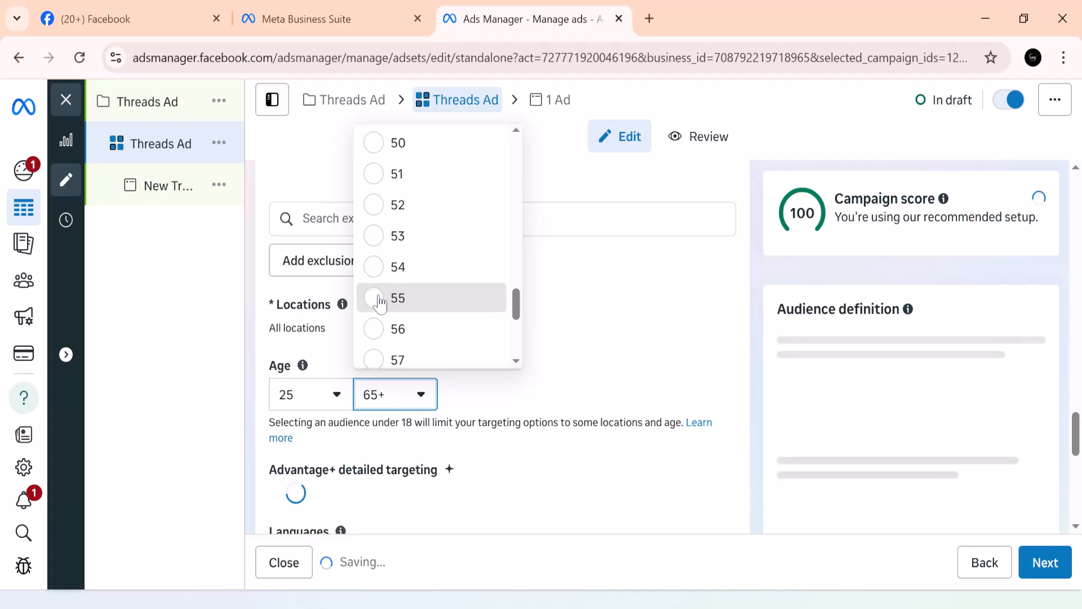
{"action": "left_click", "coordinate": [378, 299]}
{"action": "scroll", "coordinate": [541, 377], "scroll_direction": "down", "scroll_amount": 1}
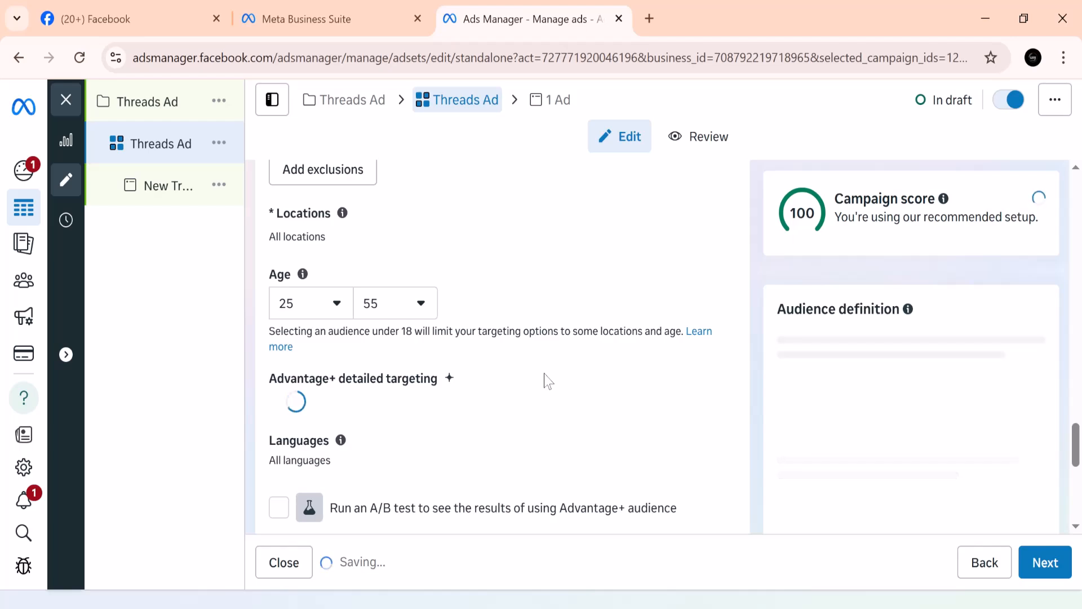
- Switch the ad set from Advantage+ placements to Manual placements
{"action": "scroll", "coordinate": [543, 378], "scroll_direction": "down", "scroll_amount": 2}
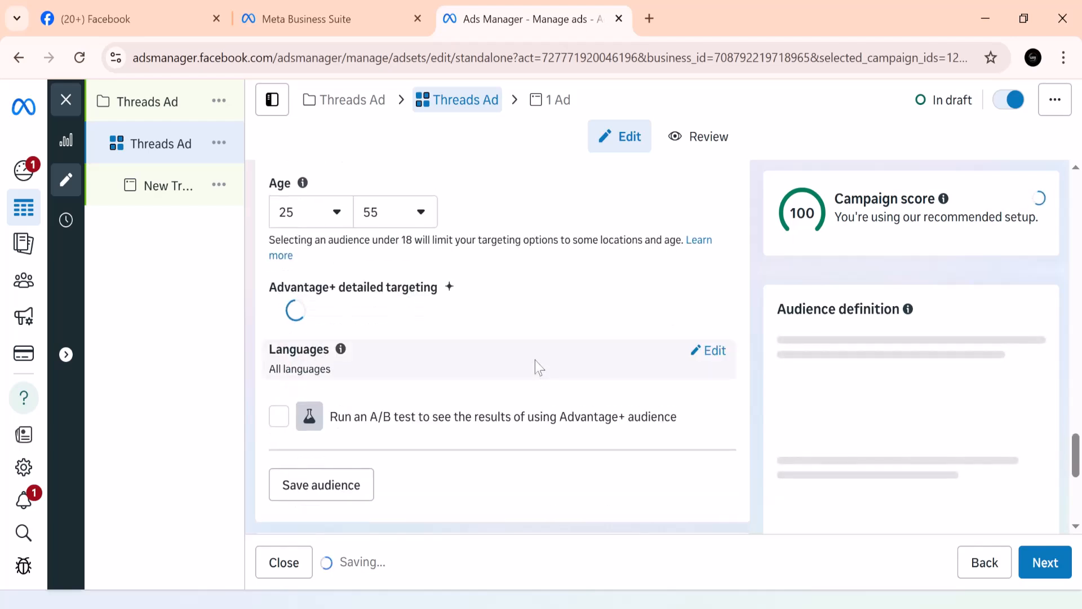
{"action": "scroll", "coordinate": [470, 361], "scroll_direction": "down", "scroll_amount": 2}
{"action": "scroll", "coordinate": [470, 363], "scroll_direction": "down", "scroll_amount": 2}
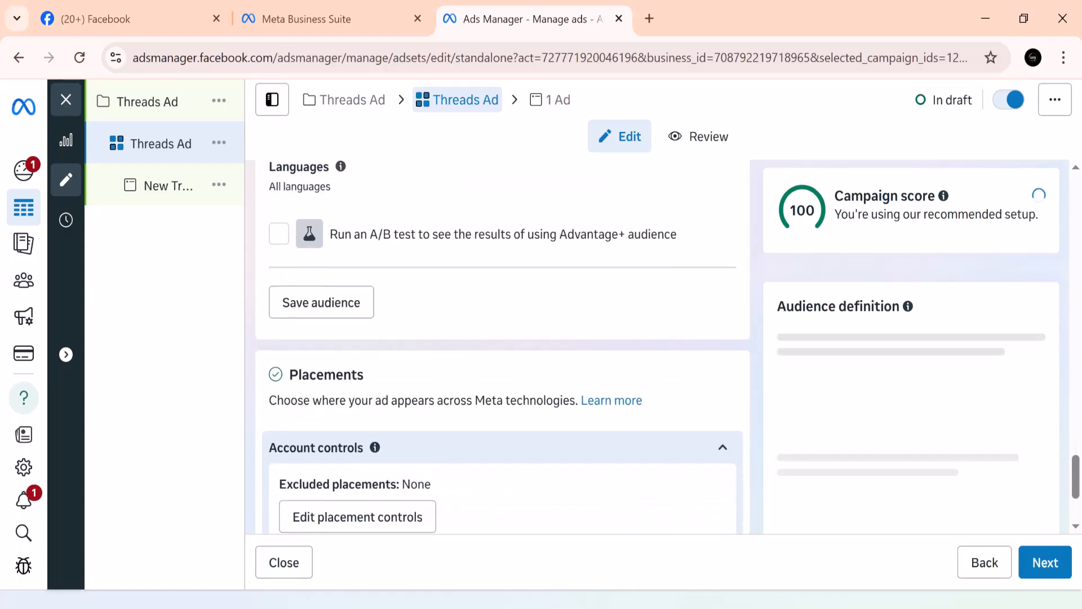
{"action": "scroll", "coordinate": [371, 411], "scroll_direction": "down", "scroll_amount": 3}
{"action": "scroll", "coordinate": [363, 408], "scroll_direction": "up", "scroll_amount": 4}
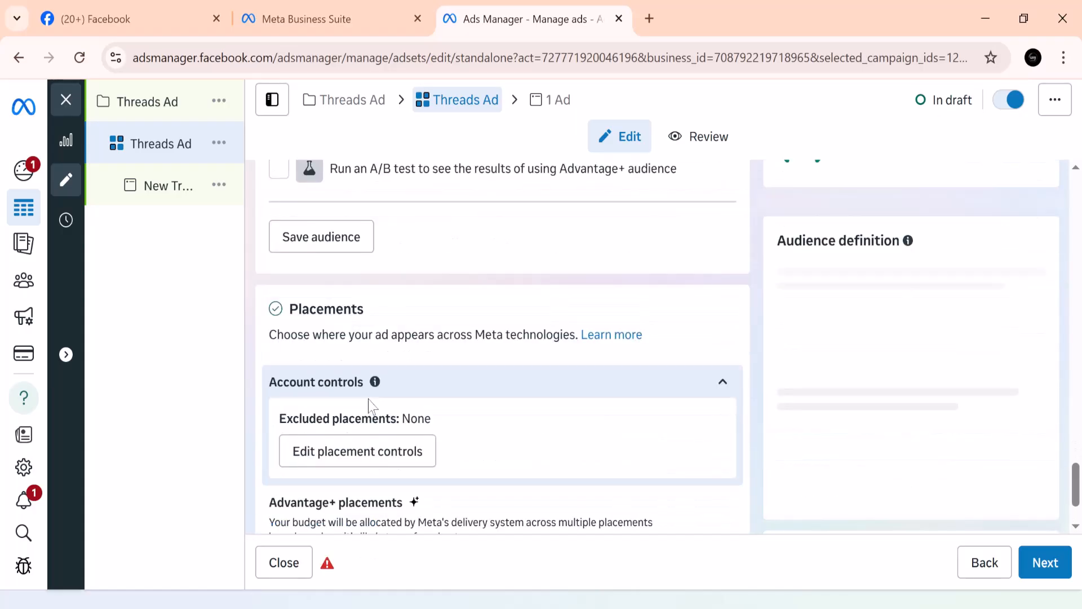
{"action": "scroll", "coordinate": [354, 414], "scroll_direction": "down", "scroll_amount": 2}
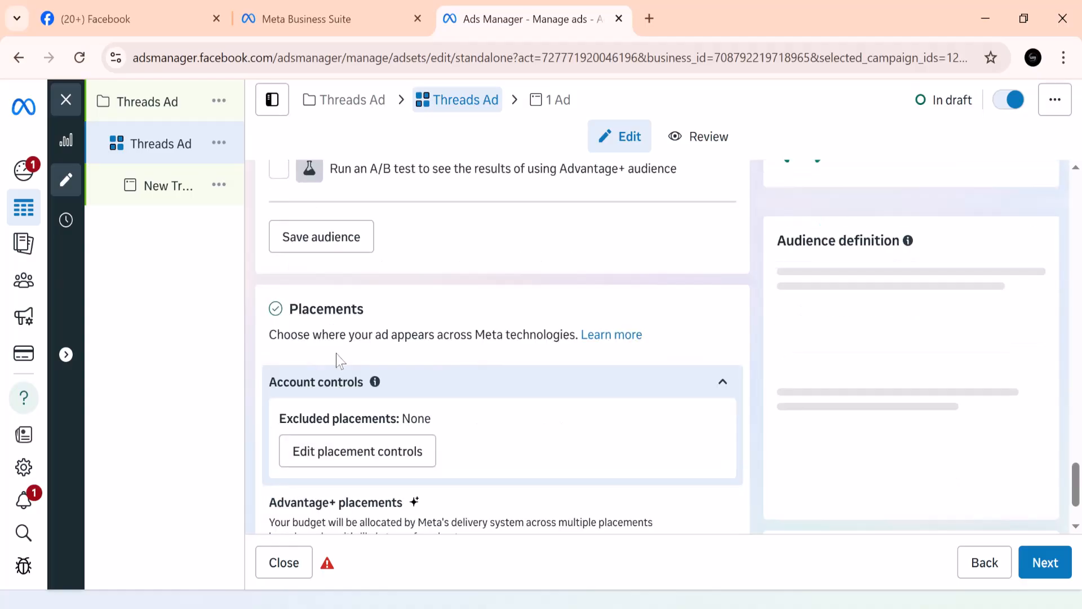
{"action": "scroll", "coordinate": [336, 361], "scroll_direction": "down", "scroll_amount": 2}
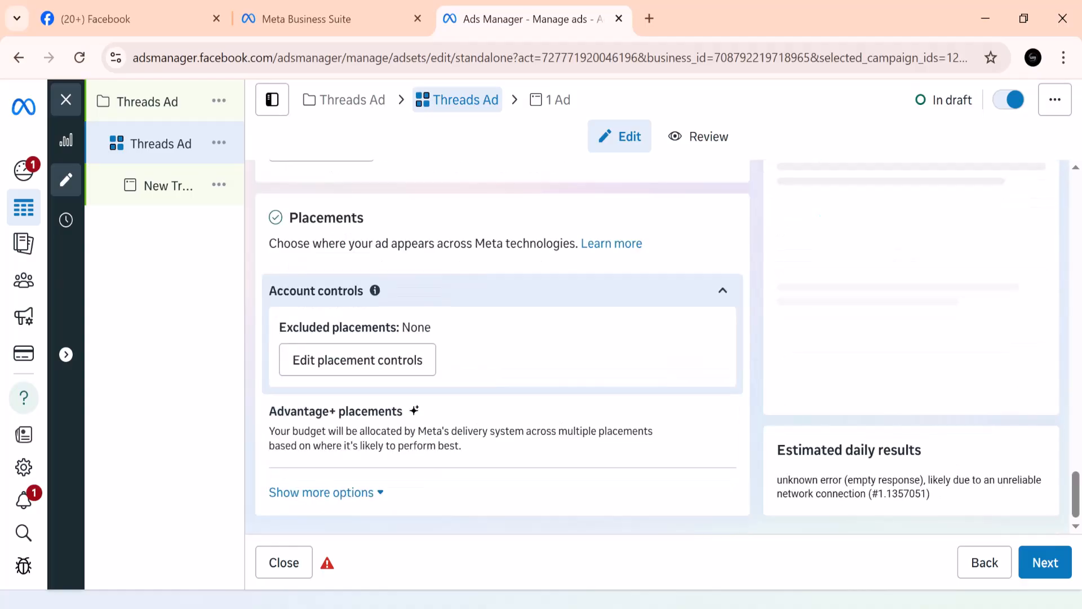
{"action": "scroll", "coordinate": [502, 346], "scroll_direction": "up", "scroll_amount": 2}
{"action": "scroll", "coordinate": [417, 422], "scroll_direction": "down", "scroll_amount": 1}
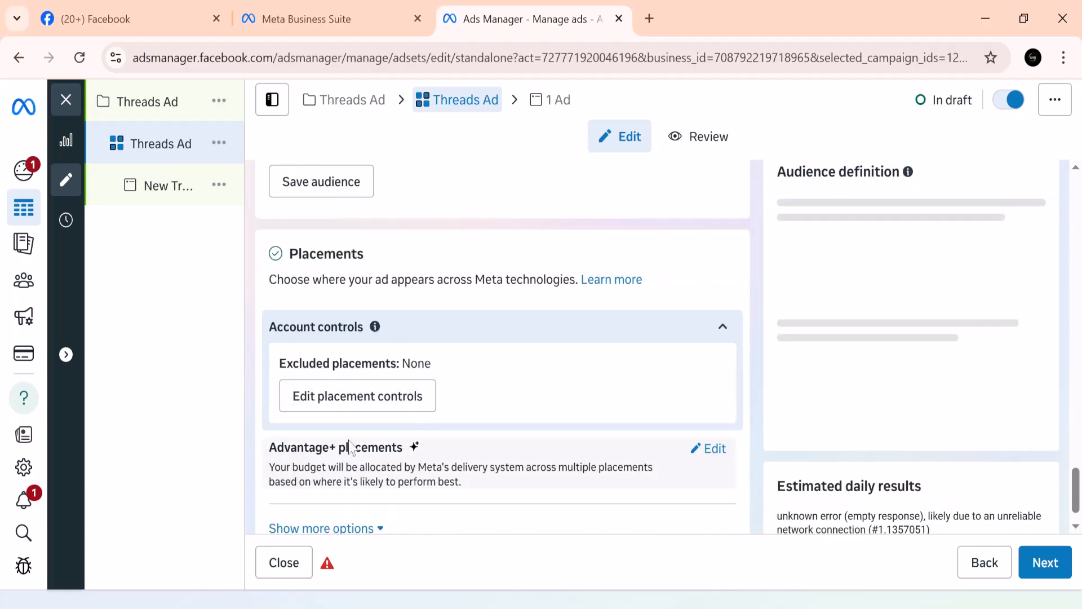
{"action": "left_click", "coordinate": [716, 451]}
{"action": "scroll", "coordinate": [587, 422], "scroll_direction": "down", "scroll_amount": 2}
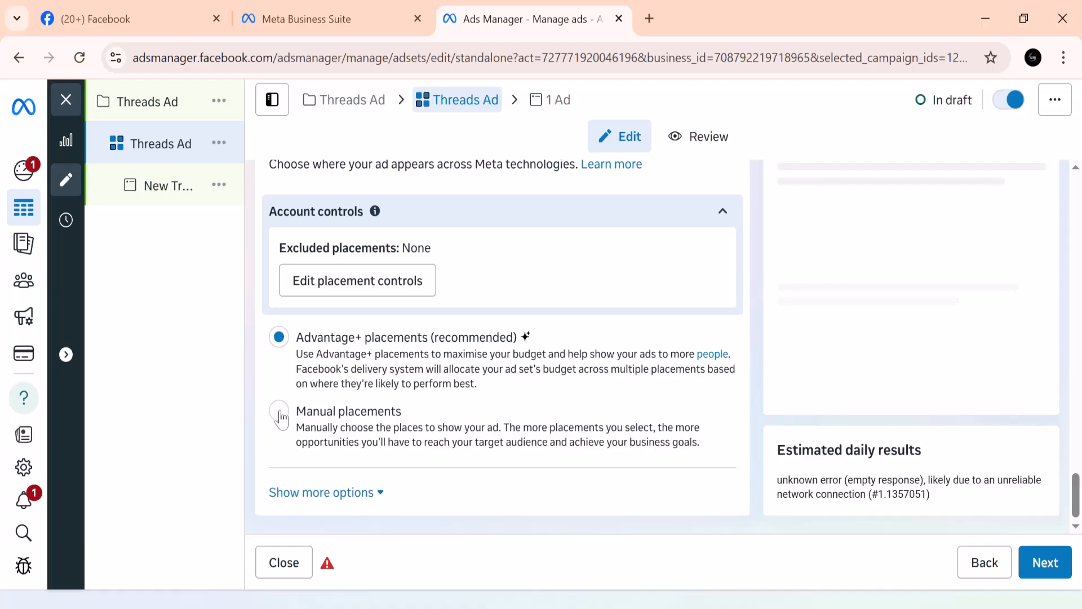
{"action": "left_click", "coordinate": [279, 415]}
{"action": "scroll", "coordinate": [411, 420], "scroll_direction": "down", "scroll_amount": 3}
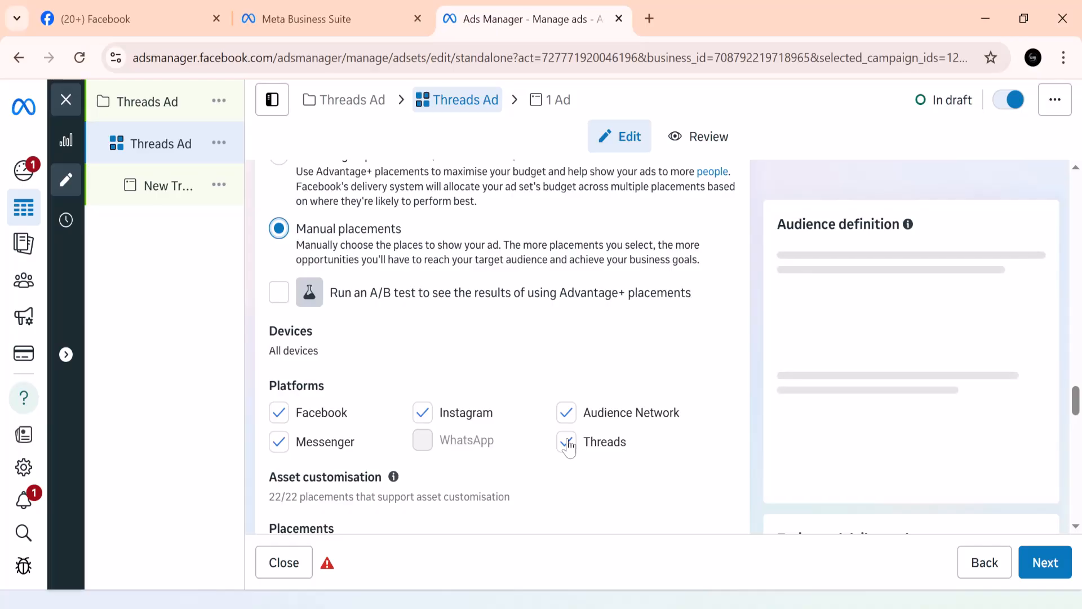
- Deselect the Audience Network, Messenger and Facebook platforms, keeping Instagram and Threads selected
{"action": "left_click", "coordinate": [567, 413]}
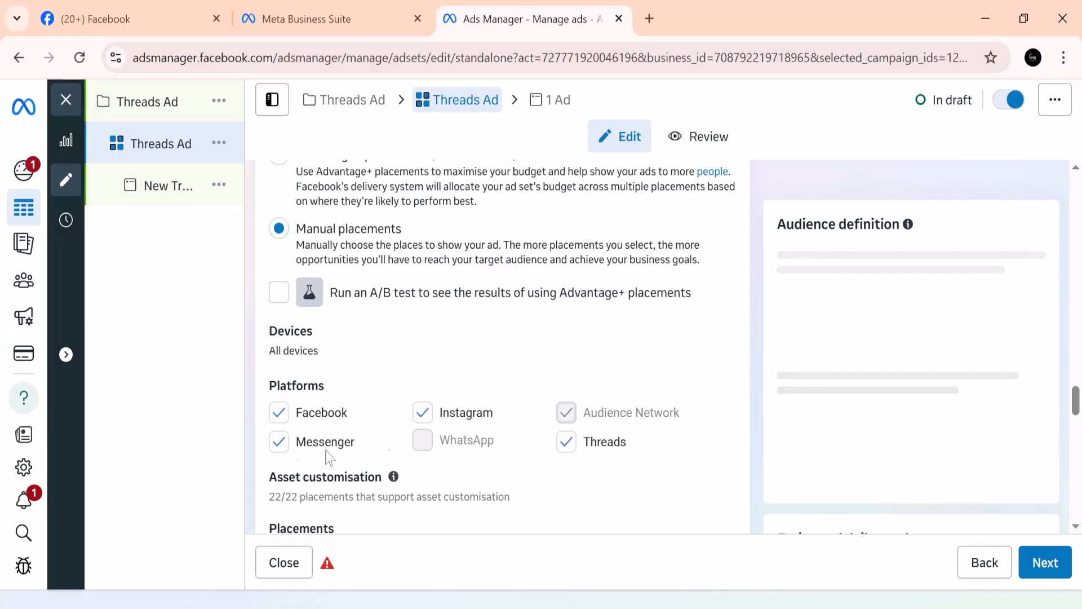
{"action": "left_click", "coordinate": [279, 442]}
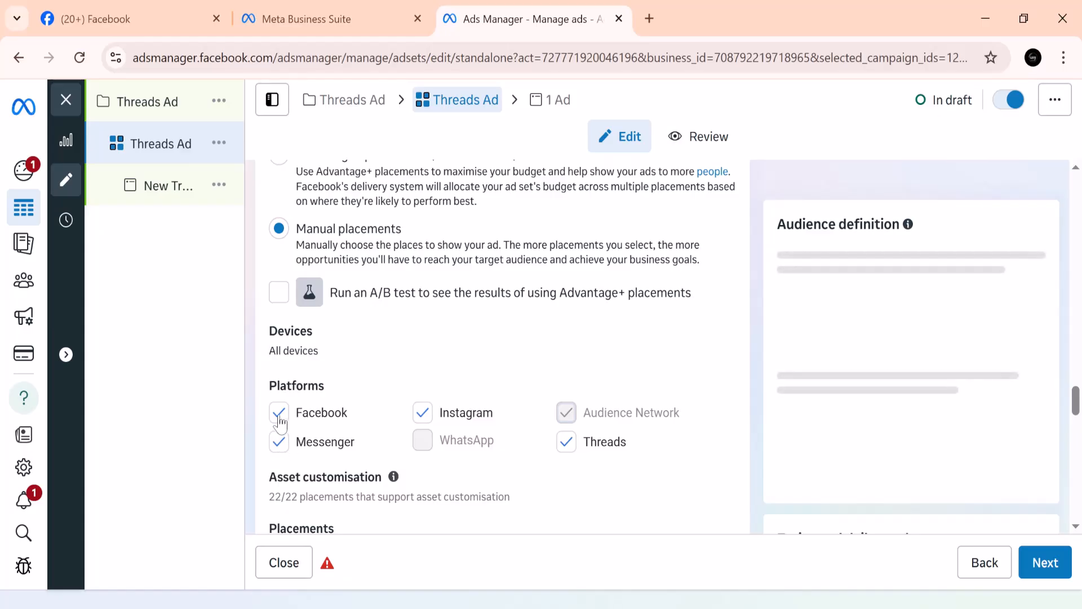
{"action": "left_click", "coordinate": [279, 415]}
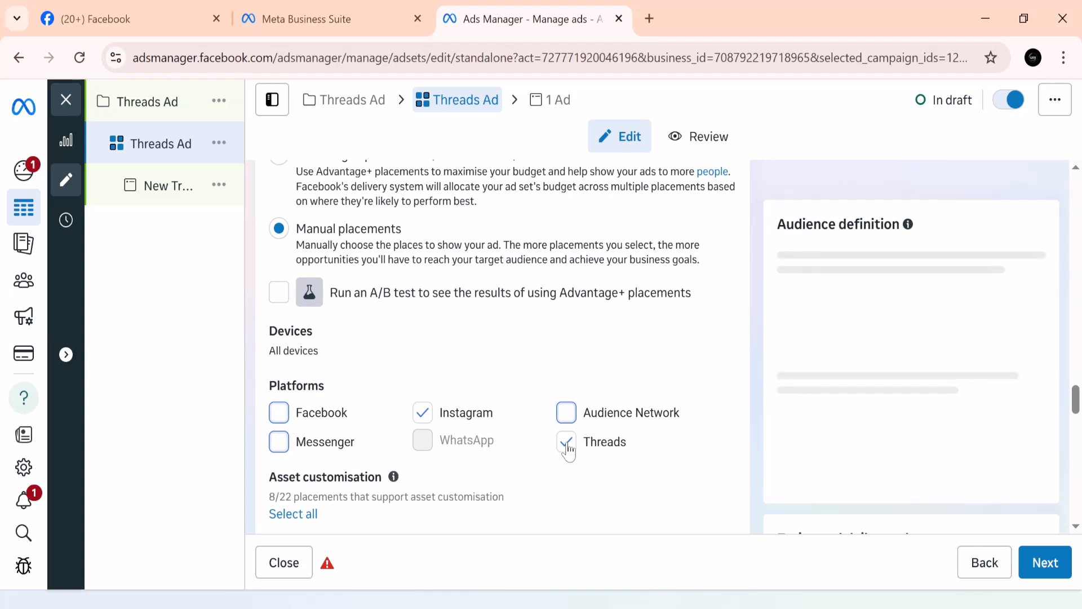
- Clear the remaining Instagram placements, including profile feed, Explore, Explore home, Stories and Reels, keeping only Instagram Feed and Threads feed
{"action": "scroll", "coordinate": [566, 448], "scroll_direction": "down", "scroll_amount": 5}
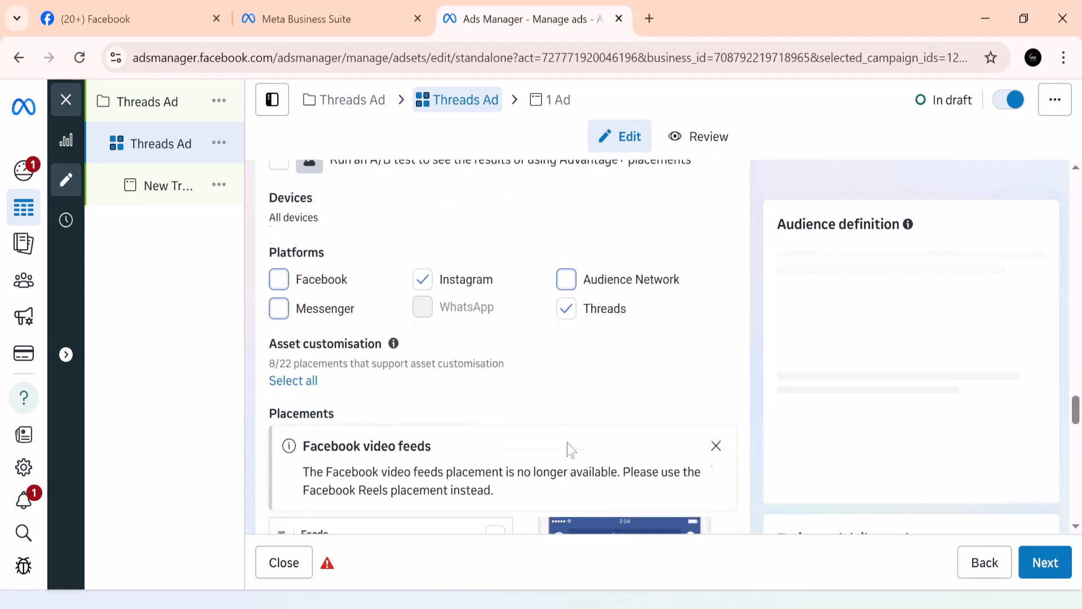
{"action": "scroll", "coordinate": [557, 434], "scroll_direction": "down", "scroll_amount": 3}
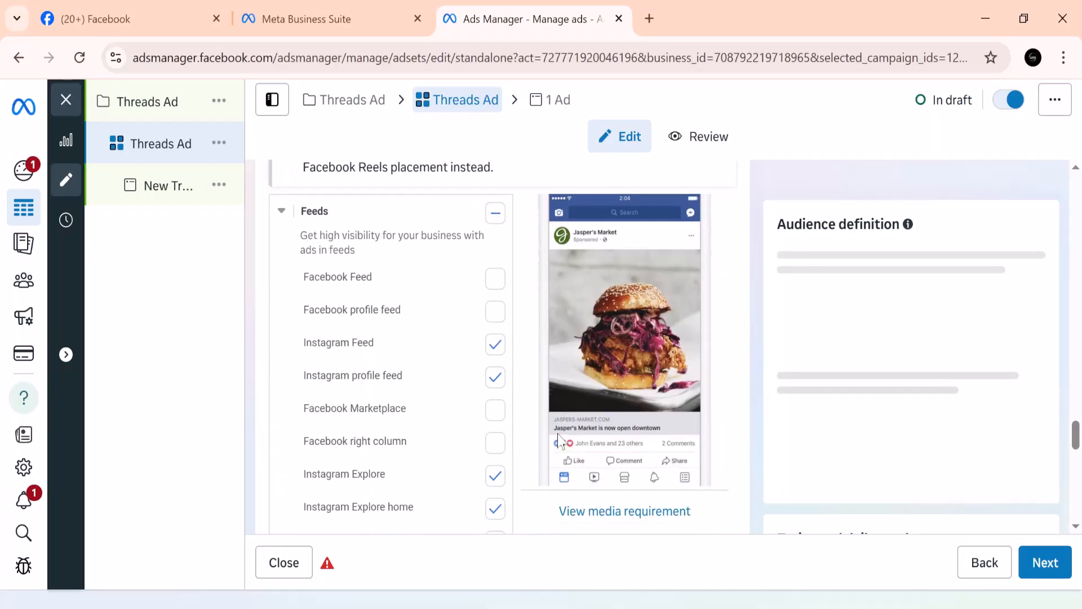
{"action": "scroll", "coordinate": [462, 398], "scroll_direction": "down", "scroll_amount": 2}
{"action": "scroll", "coordinate": [357, 391], "scroll_direction": "down", "scroll_amount": 3}
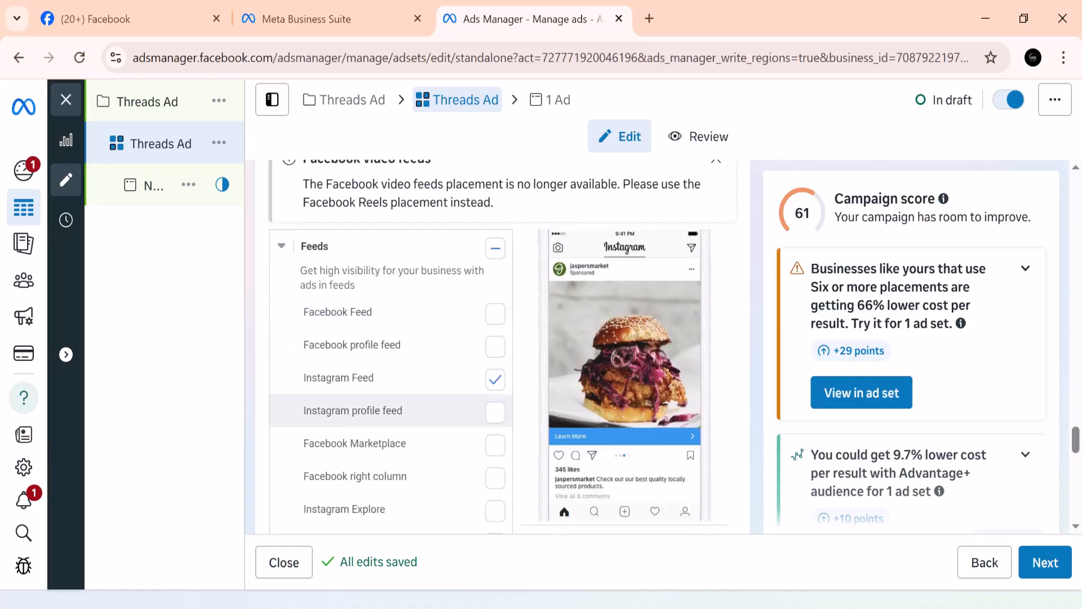
{"action": "scroll", "coordinate": [395, 395], "scroll_direction": "down", "scroll_amount": 5}
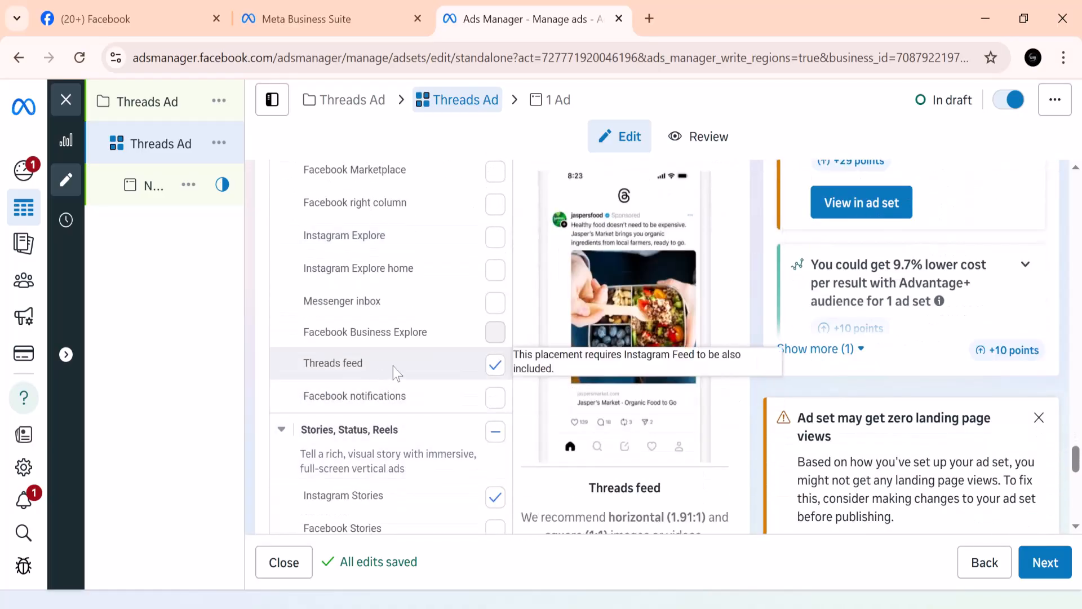
{"action": "scroll", "coordinate": [459, 460], "scroll_direction": "down", "scroll_amount": 3}
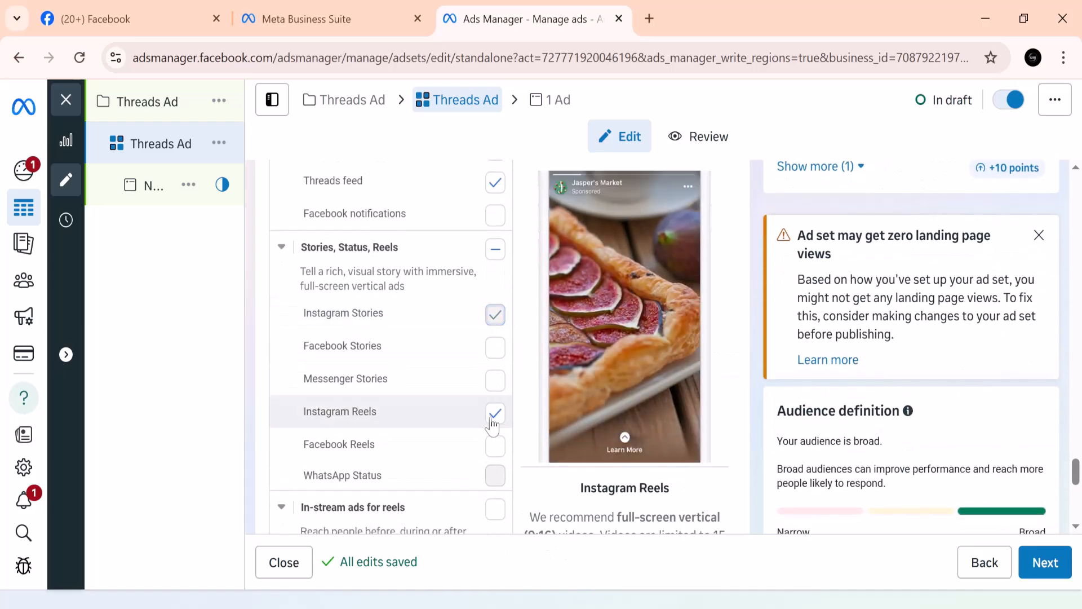
{"action": "left_click", "coordinate": [496, 417]}
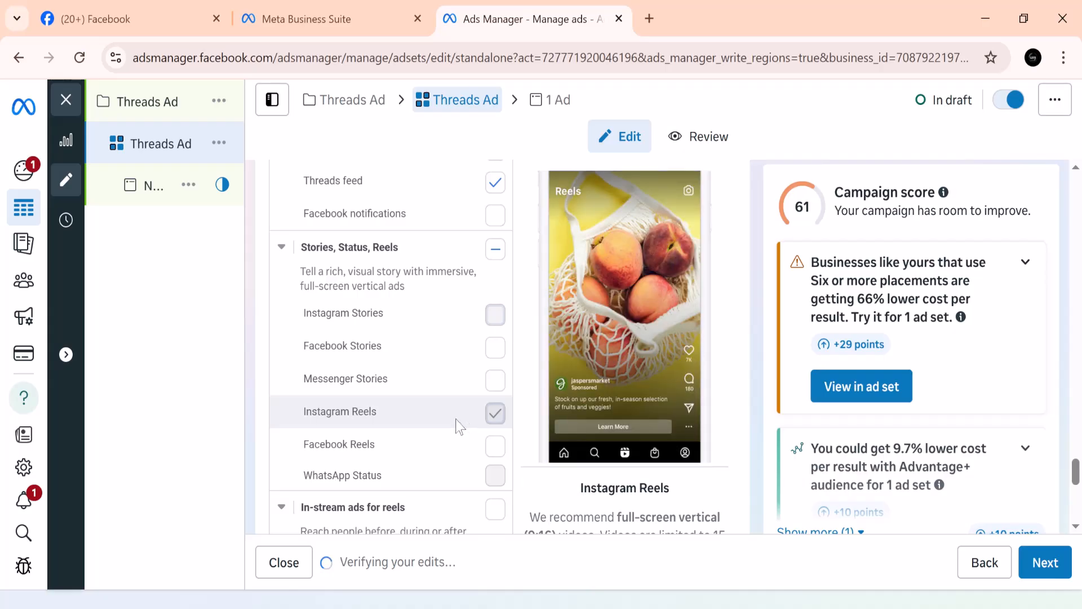
{"action": "scroll", "coordinate": [459, 424], "scroll_direction": "down", "scroll_amount": 5}
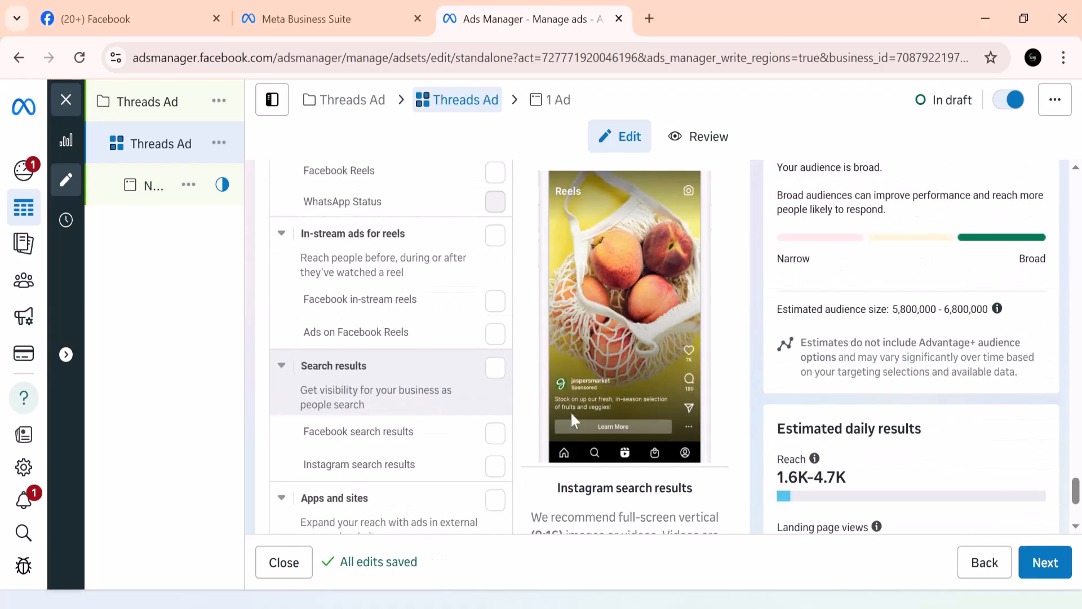
{"action": "scroll", "coordinate": [526, 420], "scroll_direction": "down", "scroll_amount": 3}
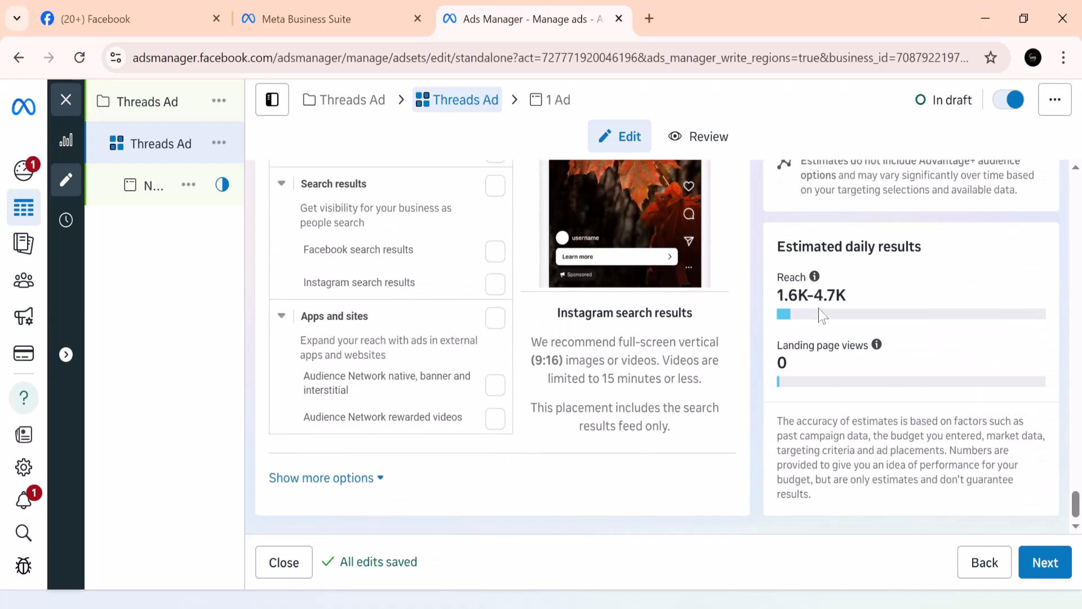
- Dismiss the warning about zero landing page views and continue to the ad level
{"action": "scroll", "coordinate": [814, 389], "scroll_direction": "up", "scroll_amount": 10}
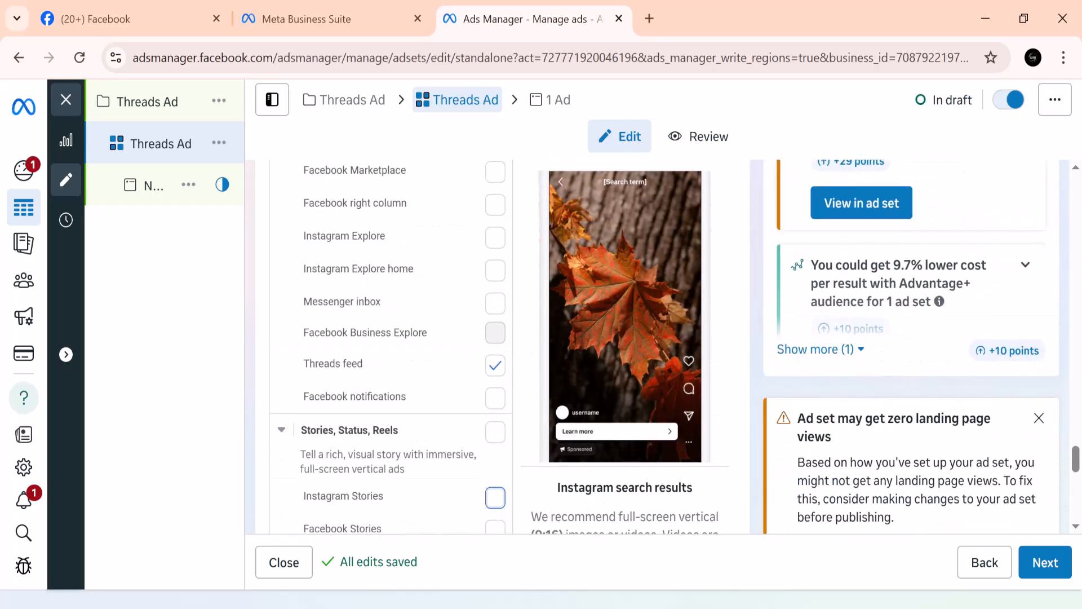
{"action": "left_click", "coordinate": [1038, 418]}
{"action": "left_click", "coordinate": [1041, 562]}
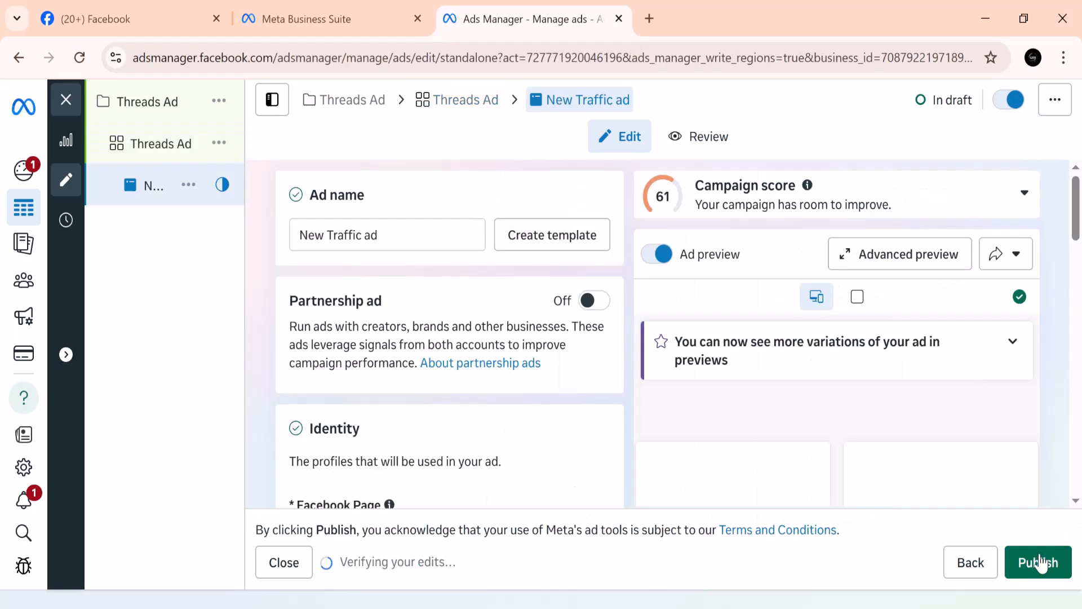
- Rename the ad as Threads Ad by pasting the copied name
{"action": "left_click", "coordinate": [343, 234]}
{"action": "key", "text": "ctrl+a"}
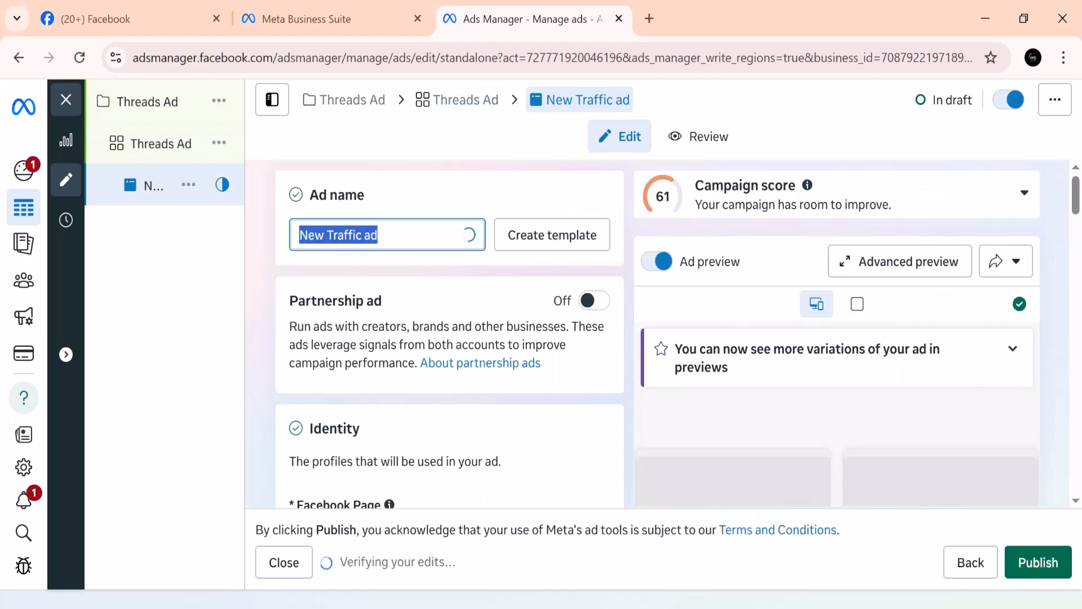
{"action": "right_click", "coordinate": [344, 235]}
{"action": "left_click", "coordinate": [380, 295]}
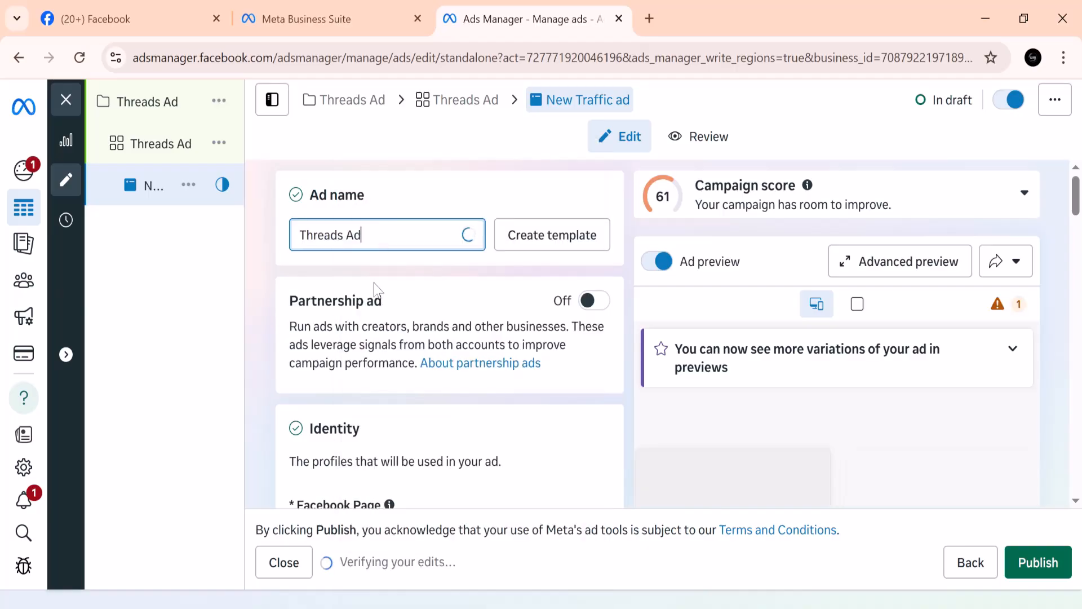
- Keep Use Facebook Page for the ad's Instagram account and choose Use Facebook Page as the Threads profile
{"action": "scroll", "coordinate": [362, 257], "scroll_direction": "down", "scroll_amount": 3}
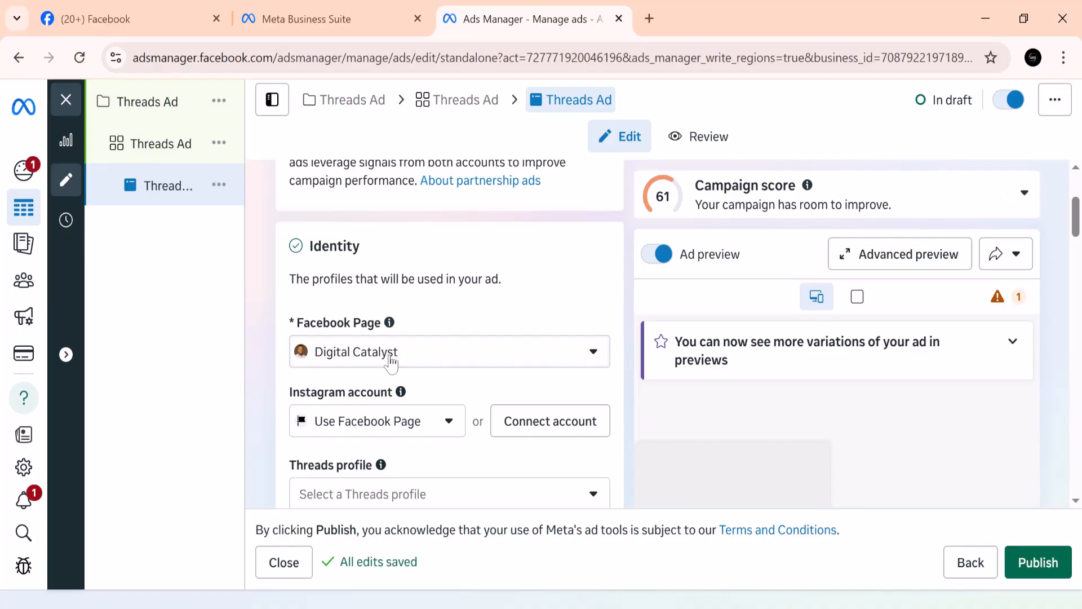
{"action": "mouse_move", "coordinate": [395, 304]}
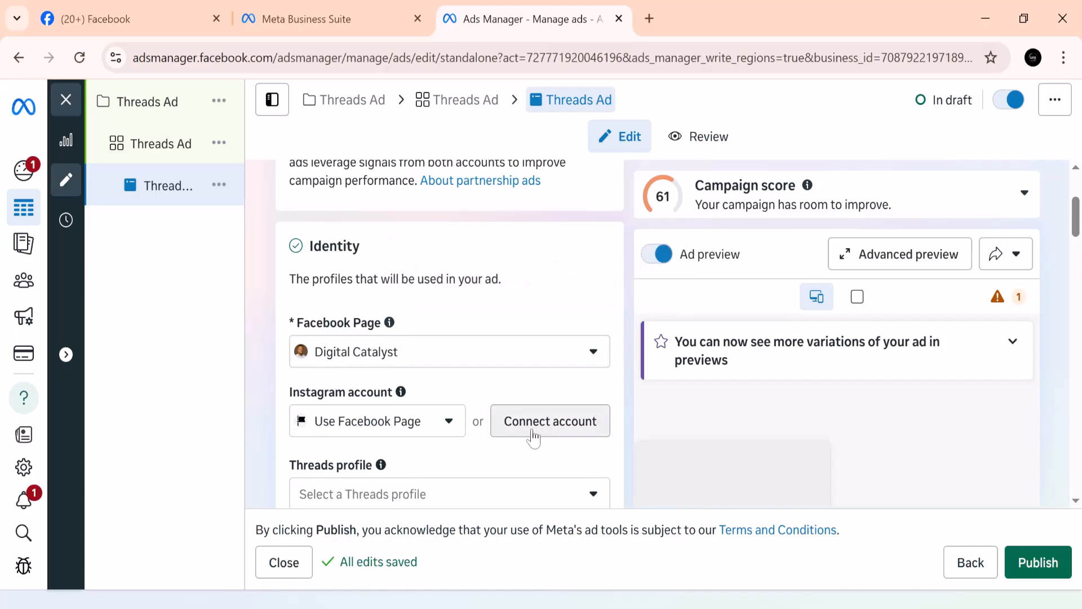
{"action": "scroll", "coordinate": [380, 388], "scroll_direction": "down", "scroll_amount": 2}
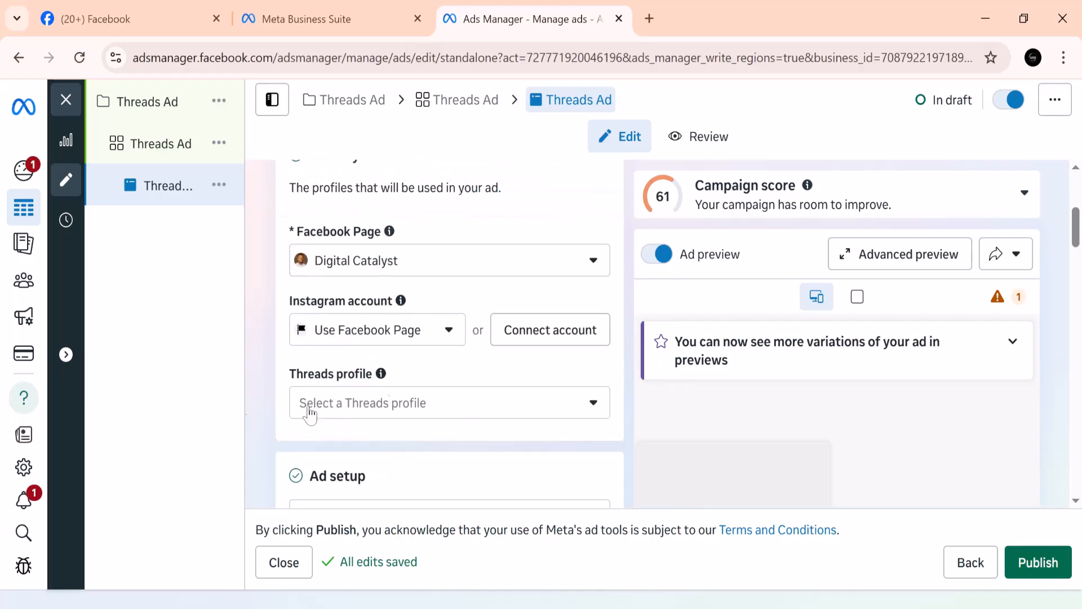
{"action": "left_click", "coordinate": [439, 339]}
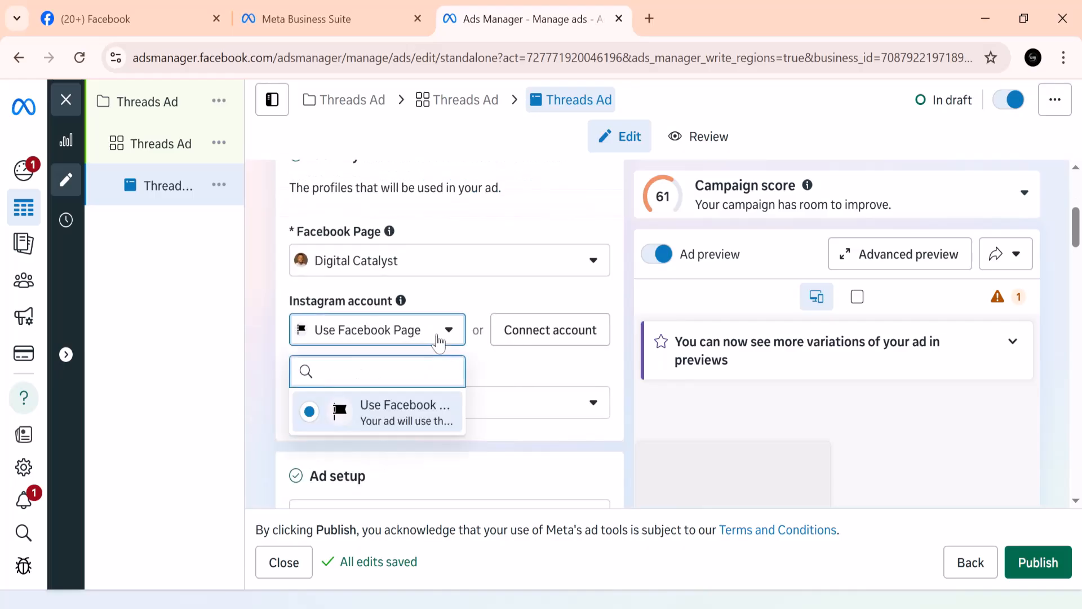
{"action": "left_click", "coordinate": [397, 416]}
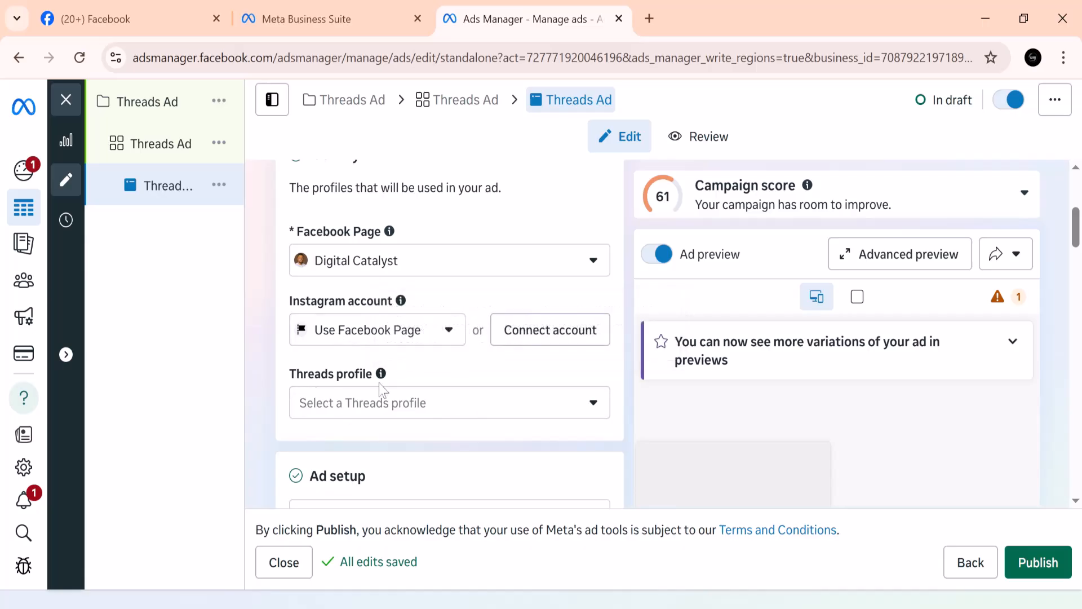
{"action": "left_click", "coordinate": [491, 413]}
{"action": "left_click", "coordinate": [407, 488]}
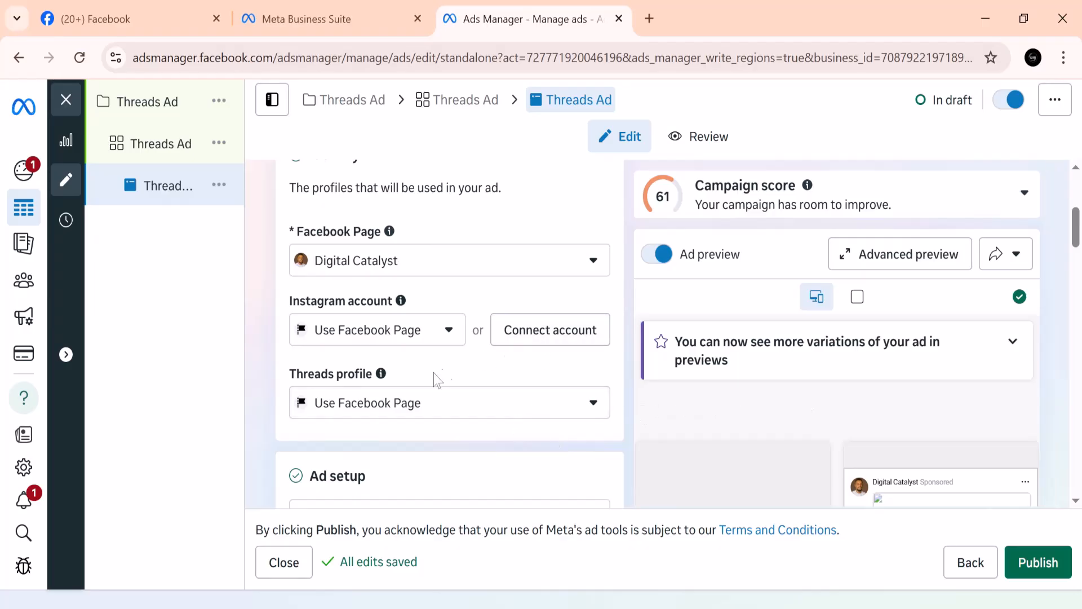
{"action": "scroll", "coordinate": [953, 379], "scroll_direction": "down", "scroll_amount": 3}
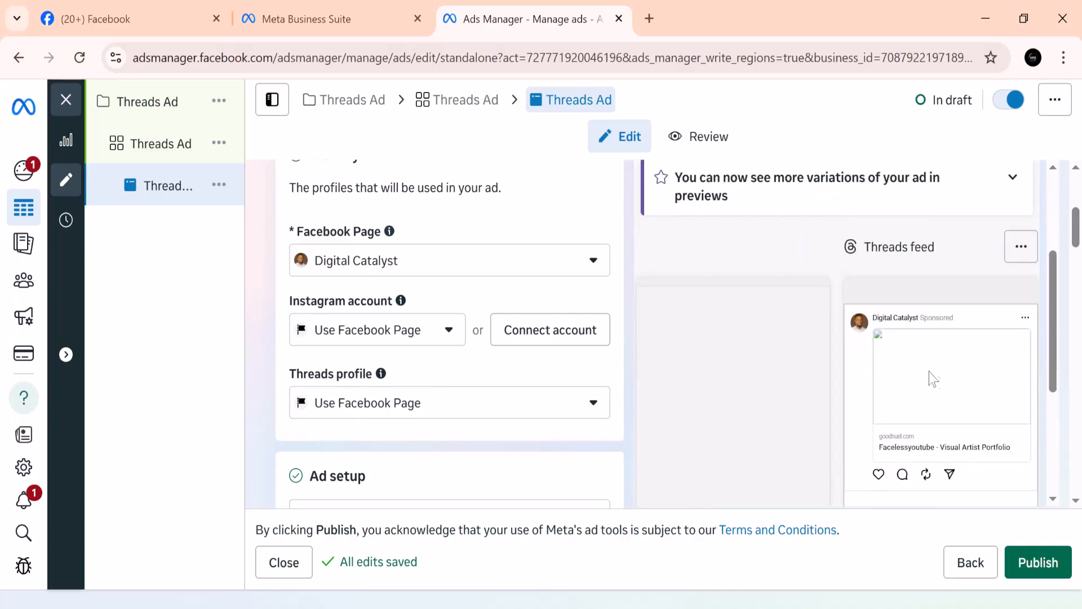
- Review the Instagram and Threads feed previews and the Ad setup options, including creative source and format
{"action": "scroll", "coordinate": [932, 380], "scroll_direction": "down", "scroll_amount": 2}
{"action": "scroll", "coordinate": [910, 372], "scroll_direction": "up", "scroll_amount": 1}
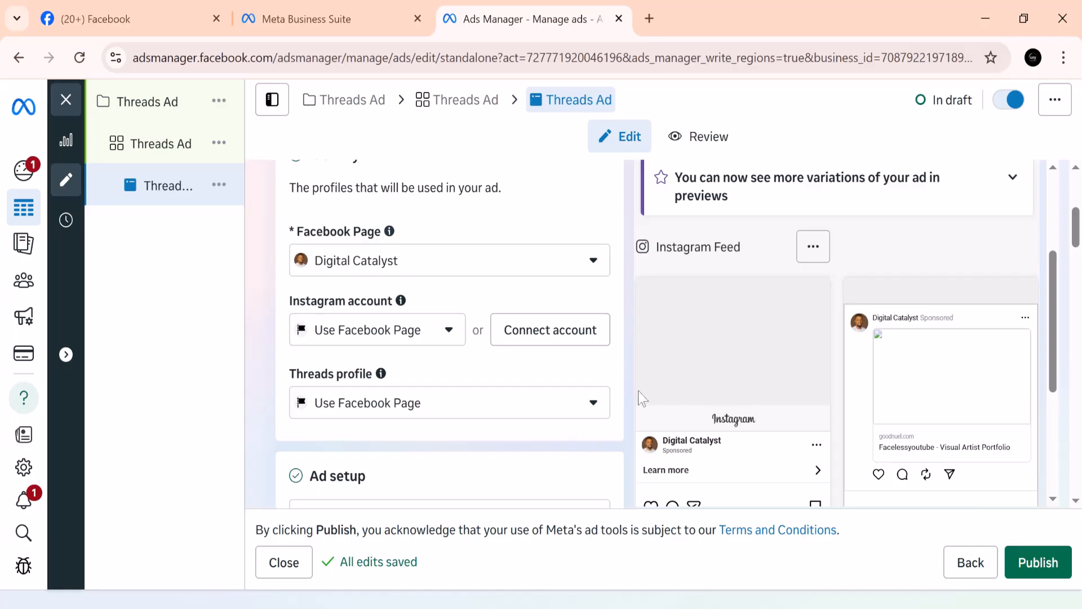
{"action": "scroll", "coordinate": [459, 410], "scroll_direction": "down", "scroll_amount": 5}
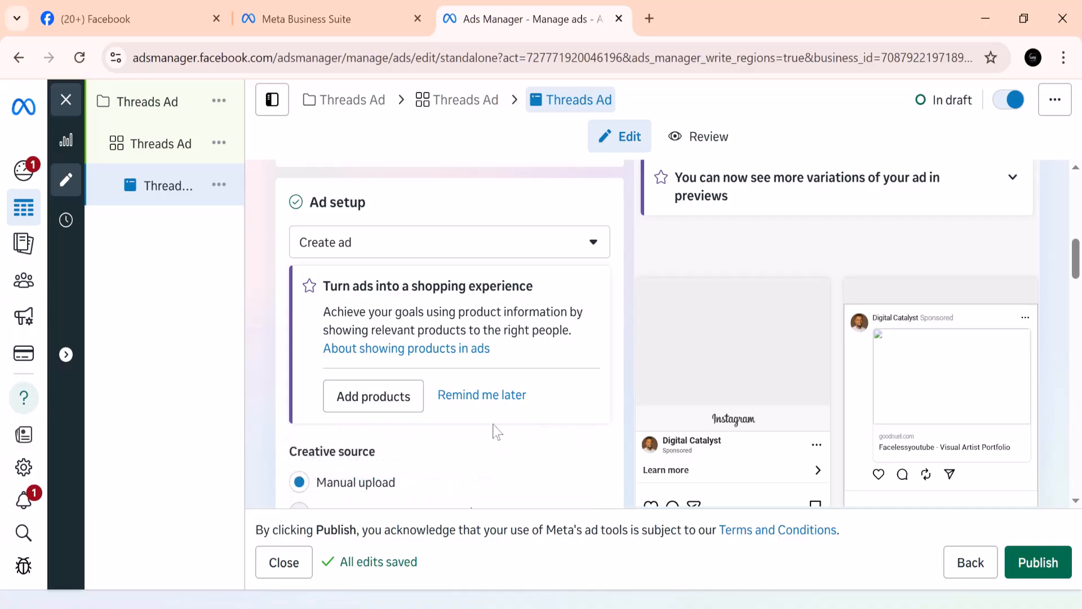
{"action": "scroll", "coordinate": [496, 431], "scroll_direction": "up", "scroll_amount": 2}
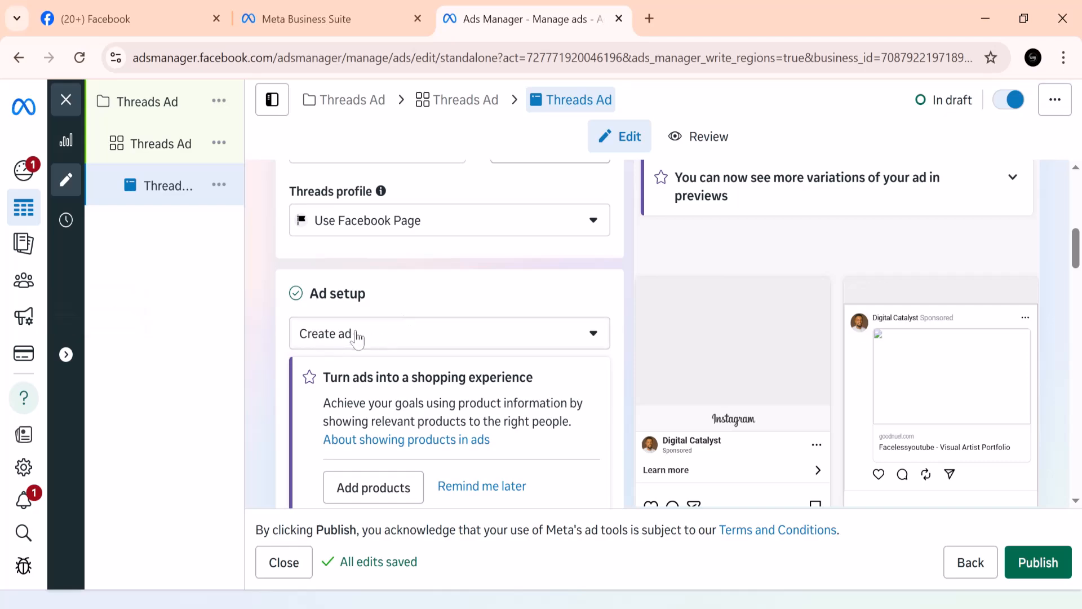
{"action": "scroll", "coordinate": [358, 338], "scroll_direction": "down", "scroll_amount": 4}
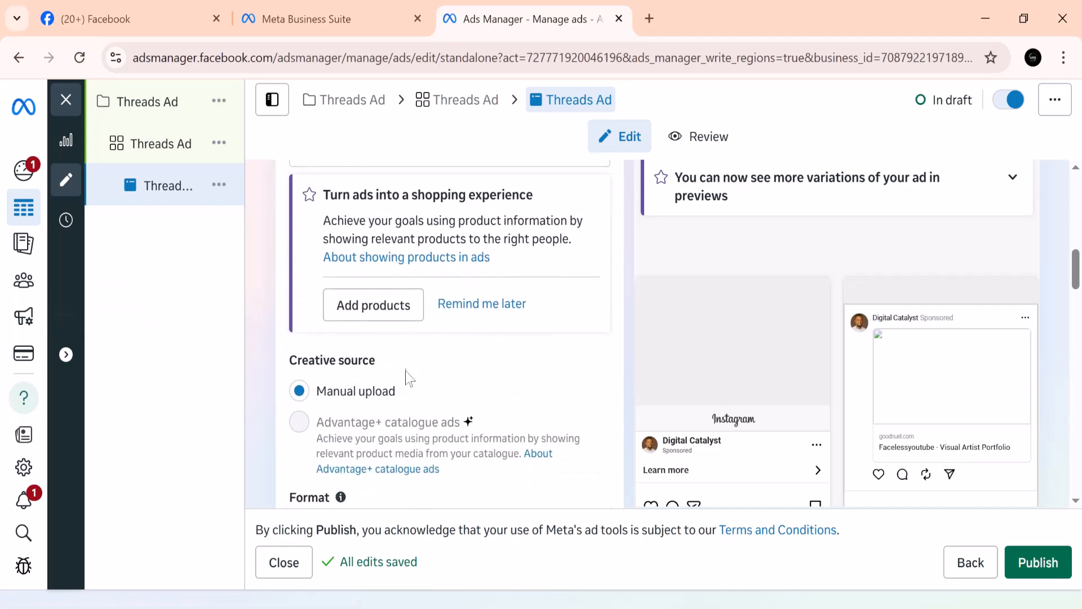
{"action": "scroll", "coordinate": [407, 372], "scroll_direction": "up", "scroll_amount": 2}
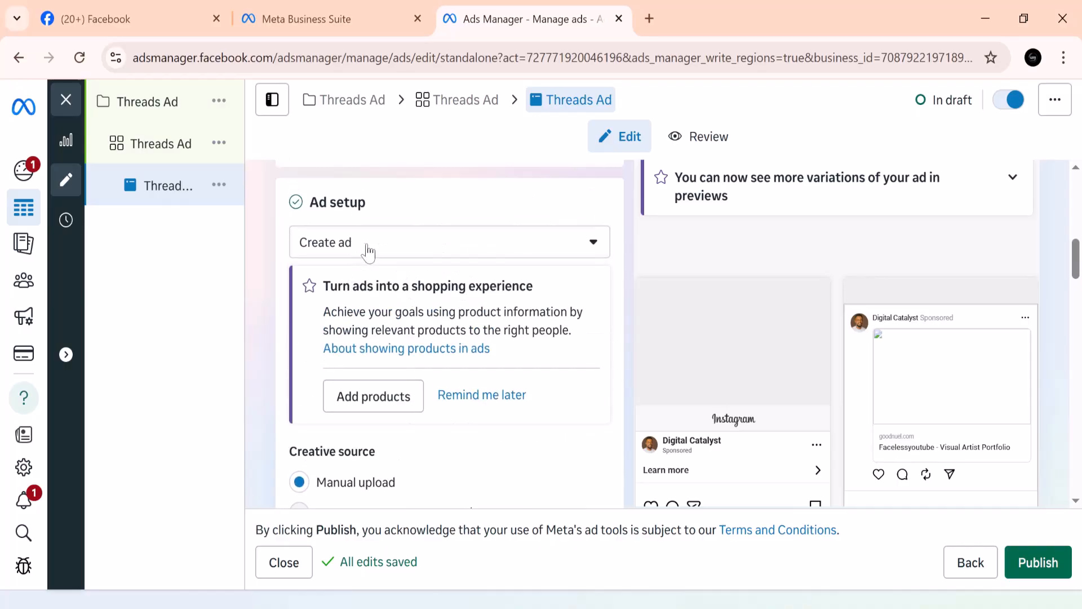
{"action": "scroll", "coordinate": [370, 250], "scroll_direction": "down", "scroll_amount": 5}
{"action": "scroll", "coordinate": [319, 320], "scroll_direction": "up", "scroll_amount": 2}
{"action": "mouse_move", "coordinate": [319, 312]}
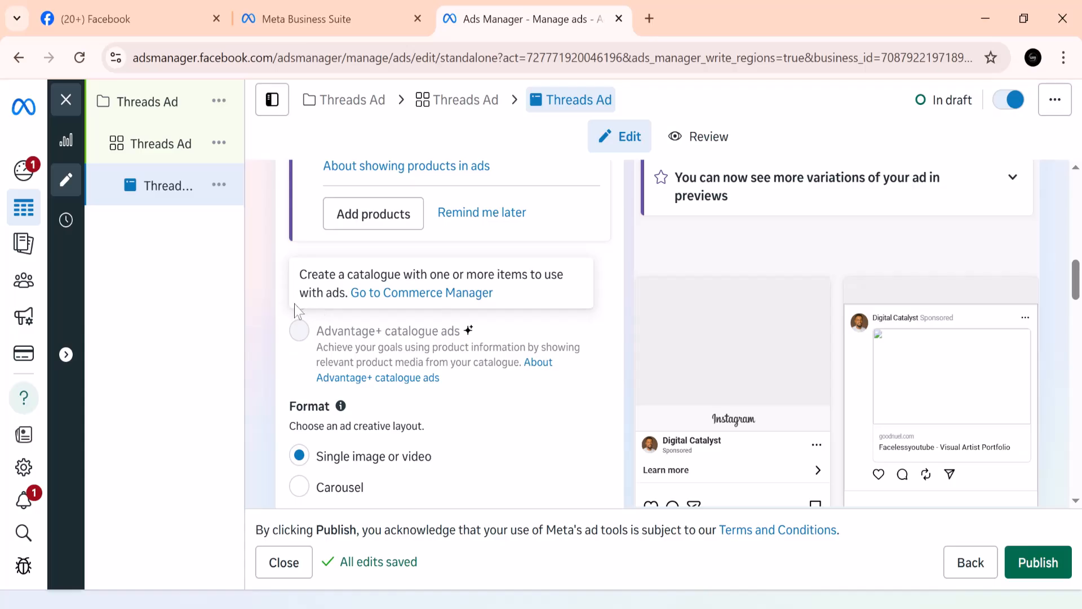
- Keep the Single image or video format and turn off Multi-advertiser ads
{"action": "scroll", "coordinate": [295, 310], "scroll_direction": "down", "scroll_amount": 3}
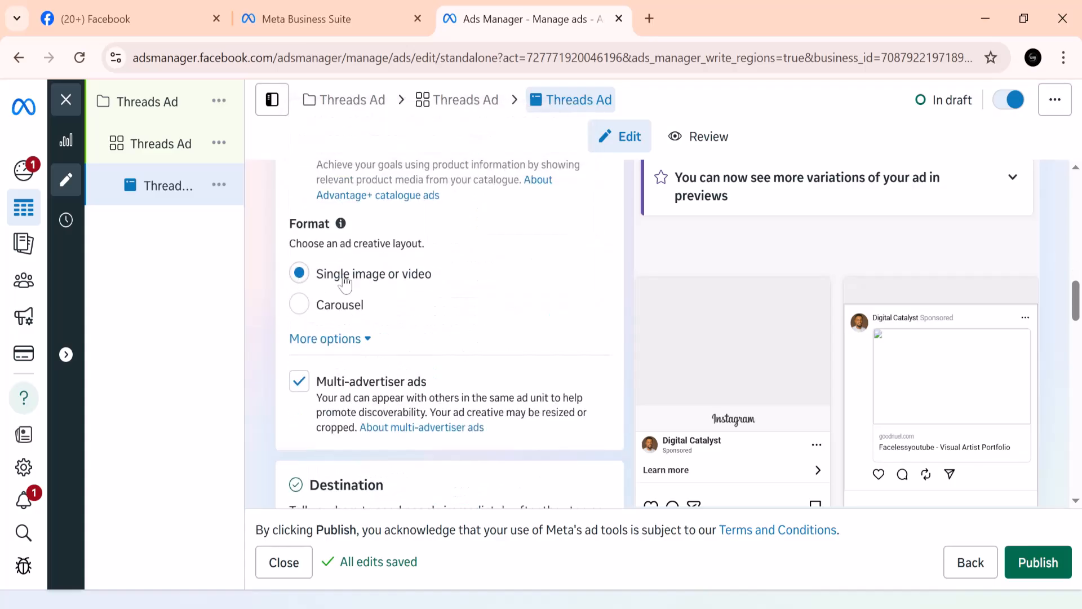
{"action": "scroll", "coordinate": [372, 276], "scroll_direction": "down", "scroll_amount": 2}
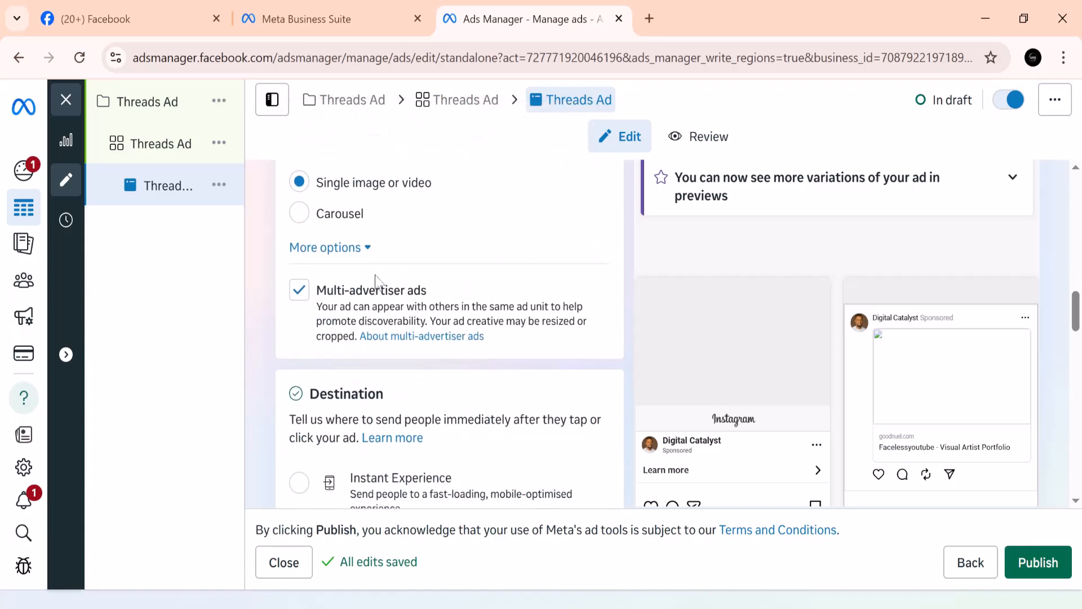
{"action": "left_click", "coordinate": [299, 290]}
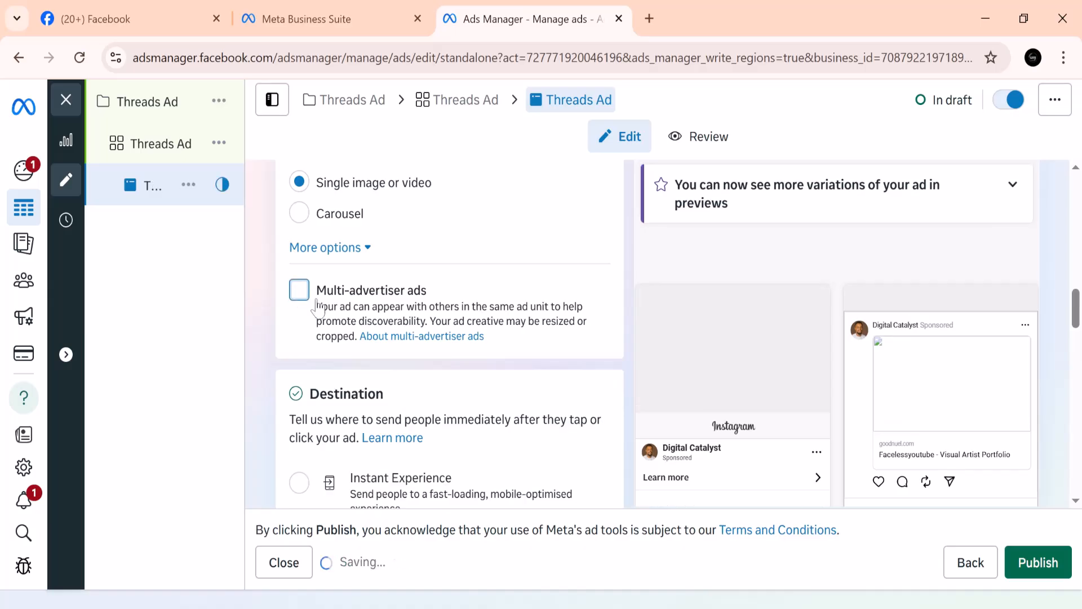
- Look over the website destination settings and postpone the suggestion to turn ads into a shopping experience
{"action": "scroll", "coordinate": [312, 377], "scroll_direction": "down", "scroll_amount": 3}
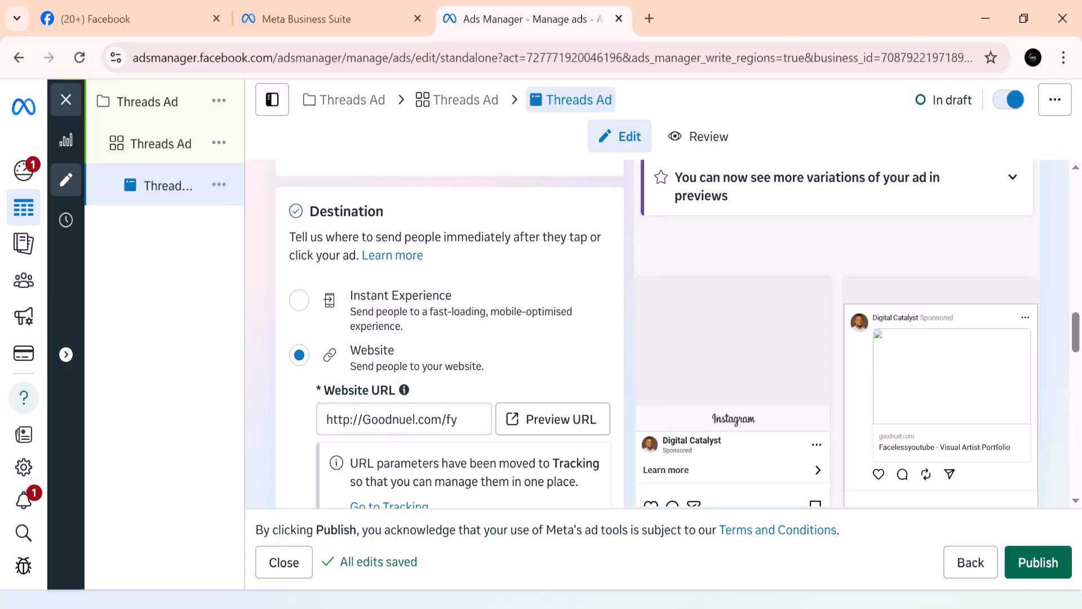
{"action": "scroll", "coordinate": [410, 423], "scroll_direction": "down", "scroll_amount": 3}
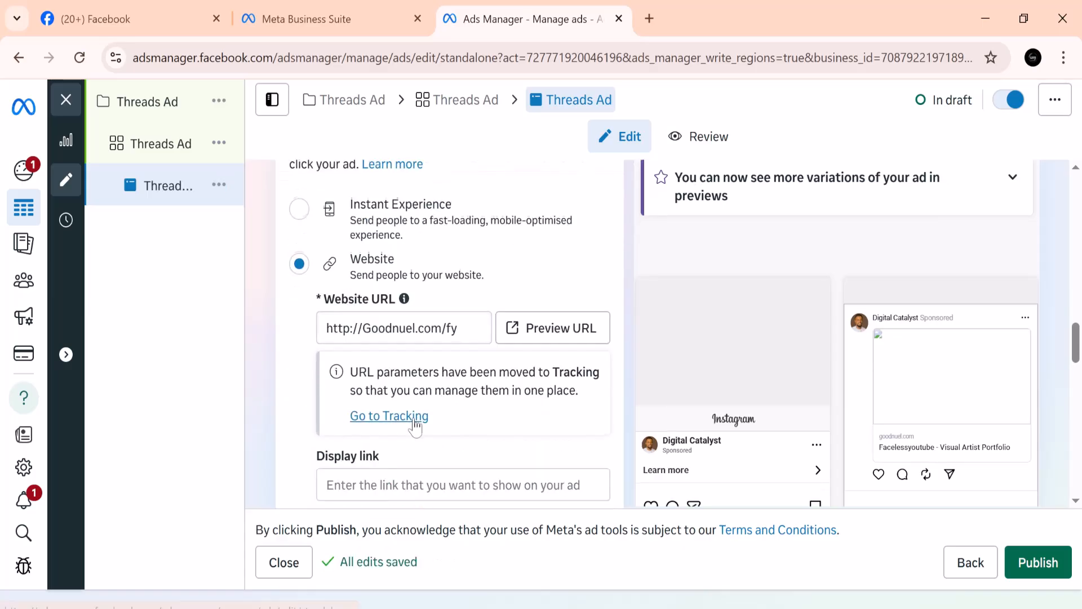
{"action": "scroll", "coordinate": [401, 393], "scroll_direction": "down", "scroll_amount": 5}
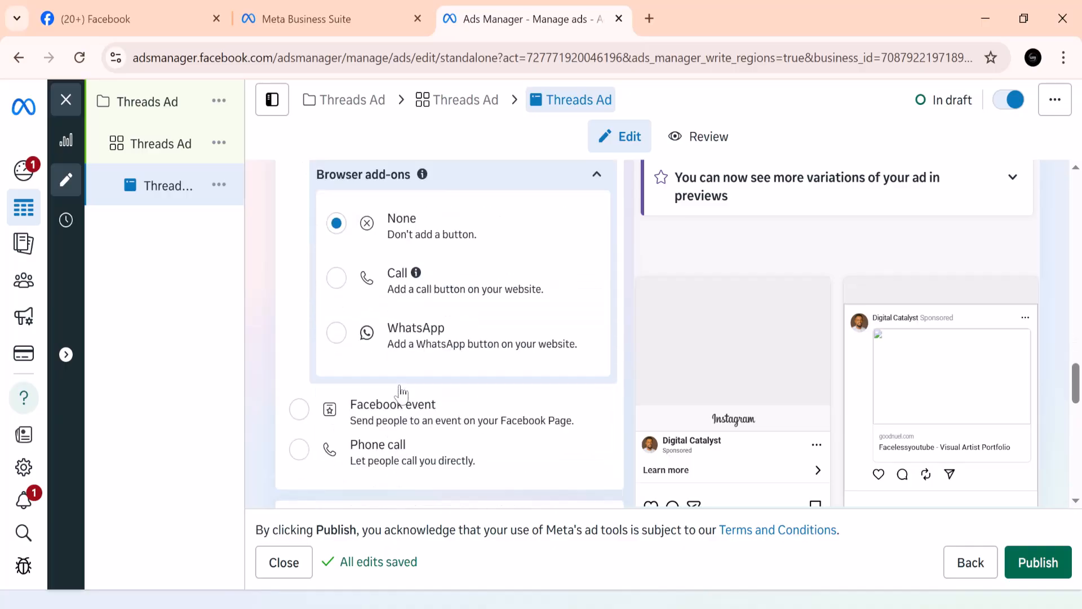
{"action": "scroll", "coordinate": [400, 392], "scroll_direction": "up", "scroll_amount": 3}
{"action": "scroll", "coordinate": [401, 393], "scroll_direction": "up", "scroll_amount": 10}
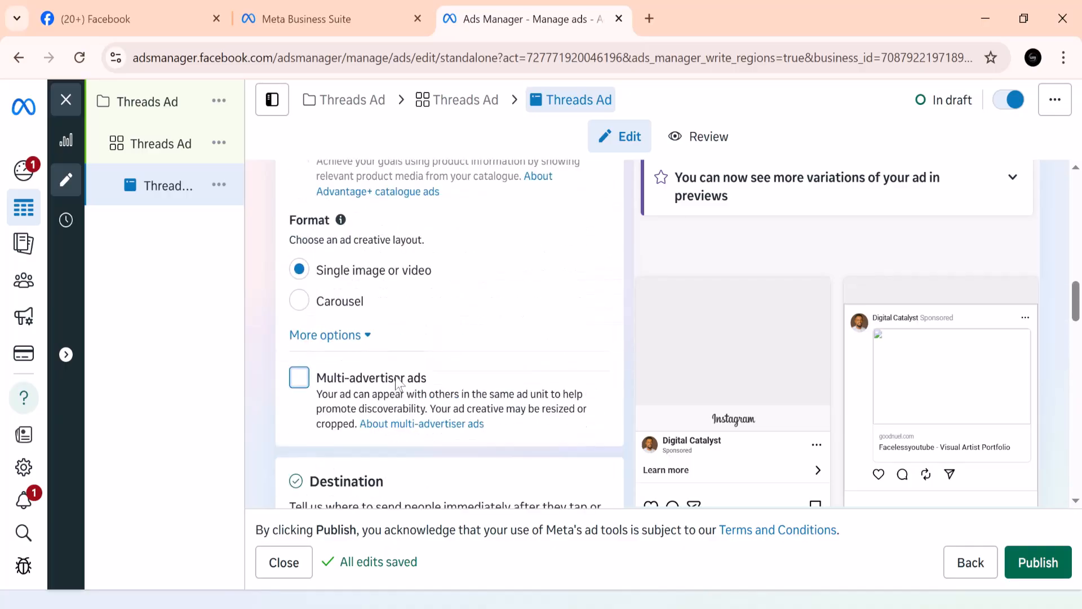
{"action": "scroll", "coordinate": [397, 383], "scroll_direction": "up", "scroll_amount": 7}
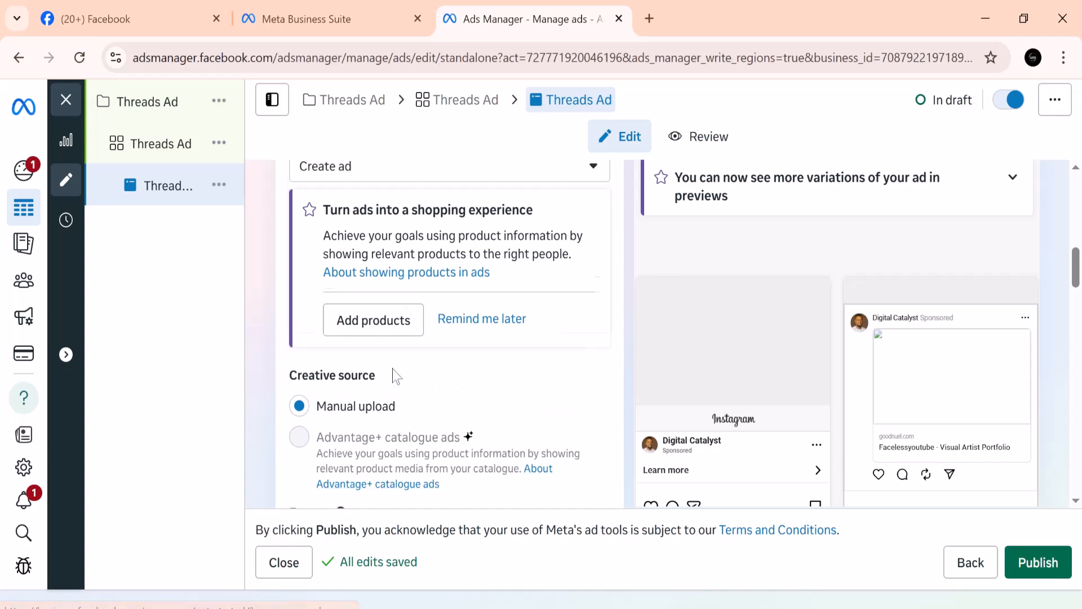
{"action": "scroll", "coordinate": [398, 376], "scroll_direction": "down", "scroll_amount": 5}
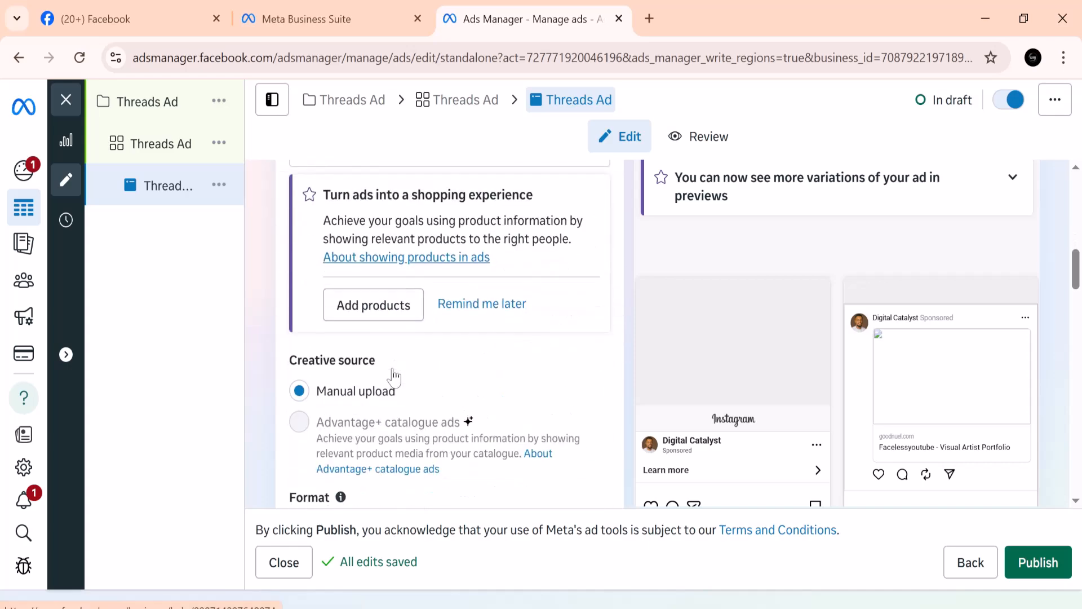
{"action": "left_click", "coordinate": [481, 306]}
- Start setting up an Image ad creative and go straight to its media selection, leaving the source URL empty
{"action": "scroll", "coordinate": [421, 309], "scroll_direction": "down", "scroll_amount": 6}
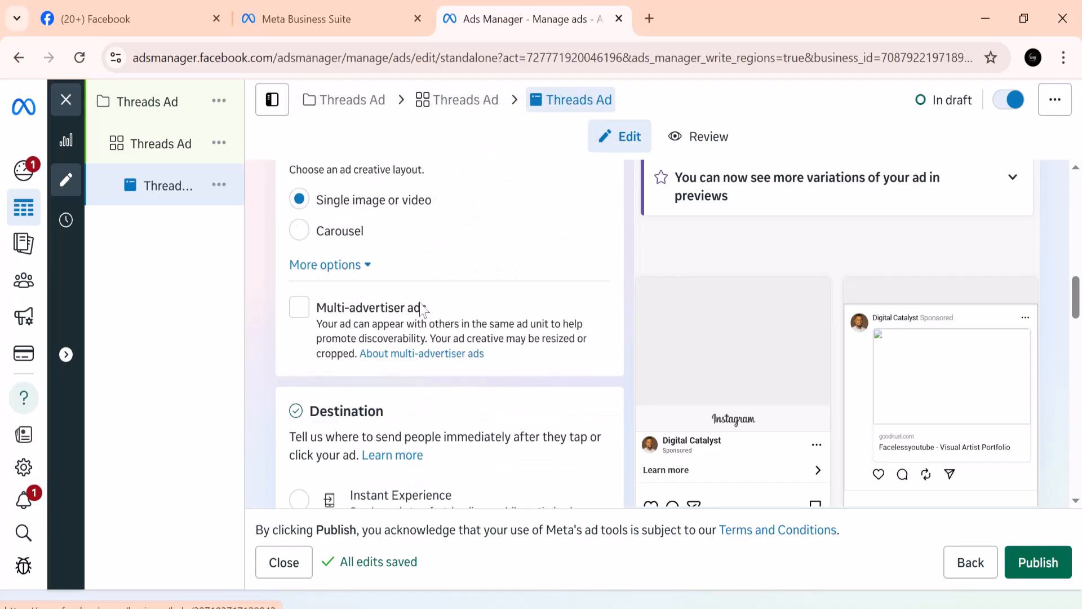
{"action": "scroll", "coordinate": [418, 309], "scroll_direction": "down", "scroll_amount": 8}
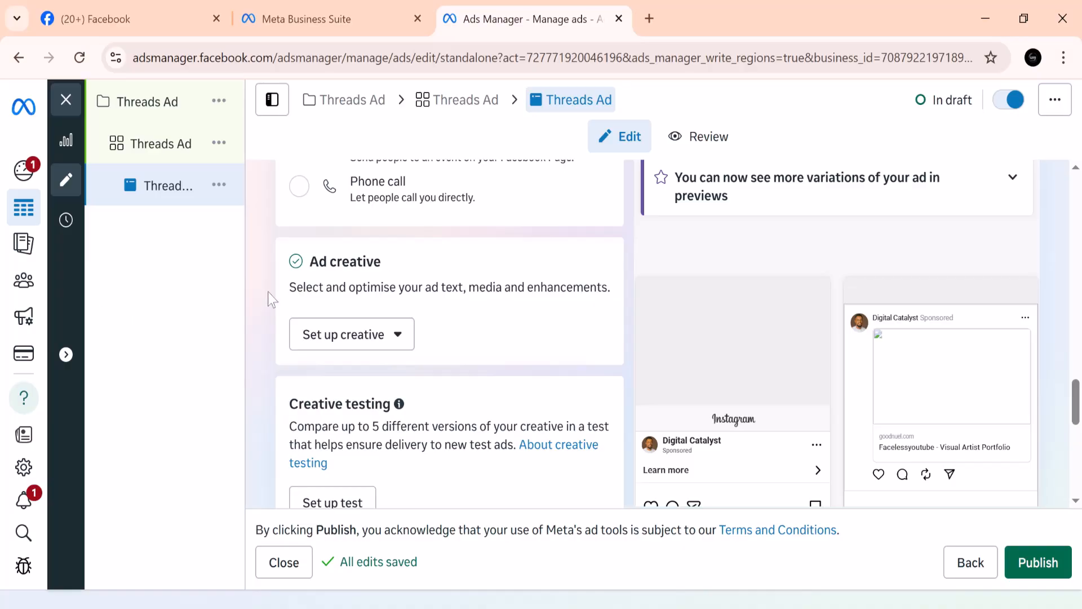
{"action": "left_click", "coordinate": [363, 344]}
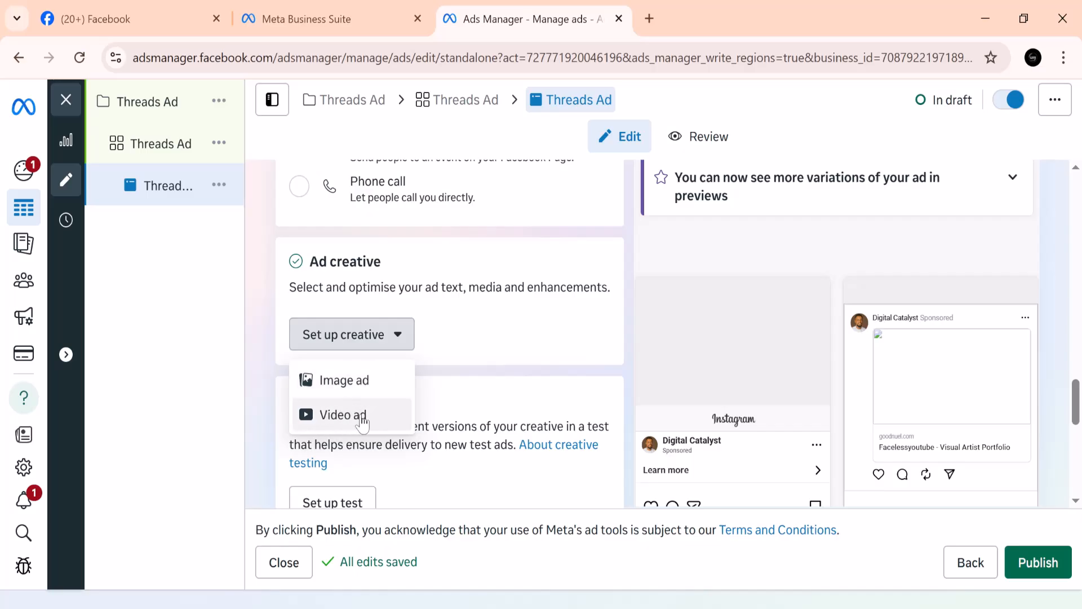
{"action": "left_click", "coordinate": [329, 389]}
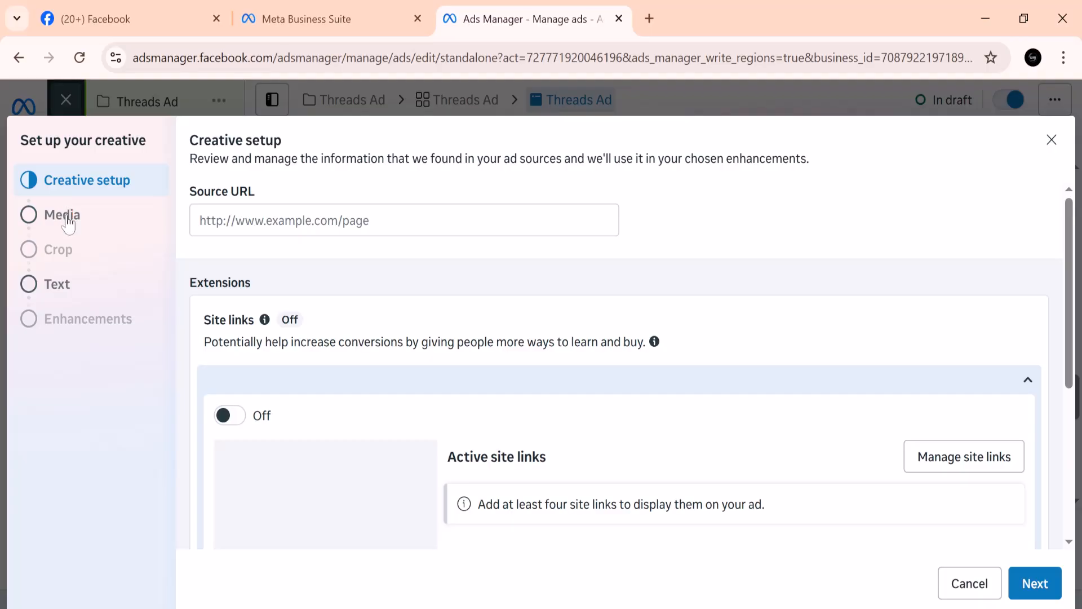
{"action": "left_click", "coordinate": [63, 215]}
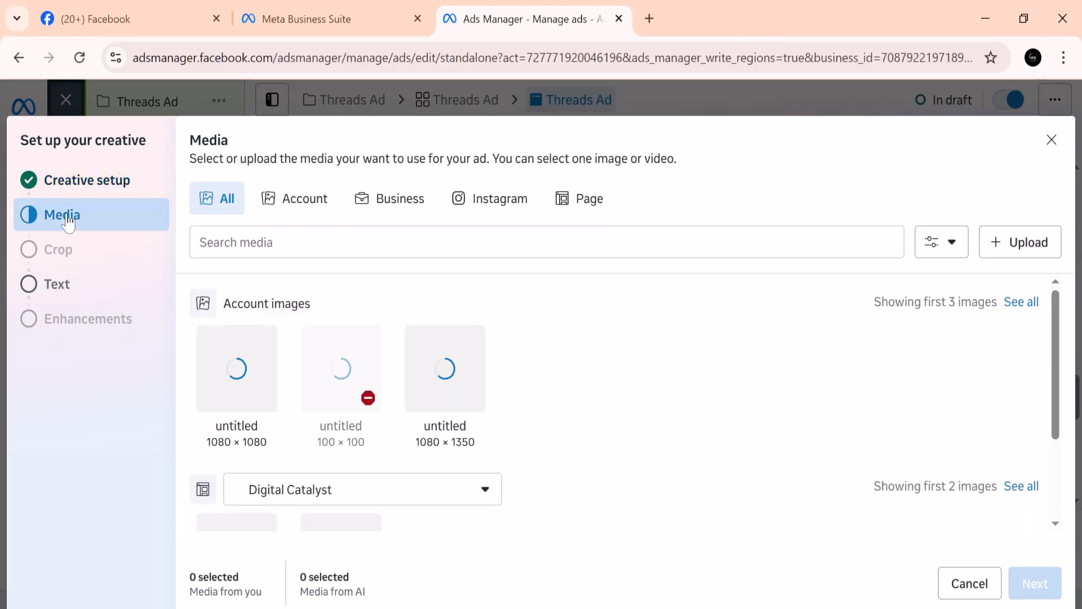
- Use the 1080 × 1080 portrait from the Digital Catalyst page images as the ad media and keep its Original crop
{"action": "left_click", "coordinate": [1036, 251]}
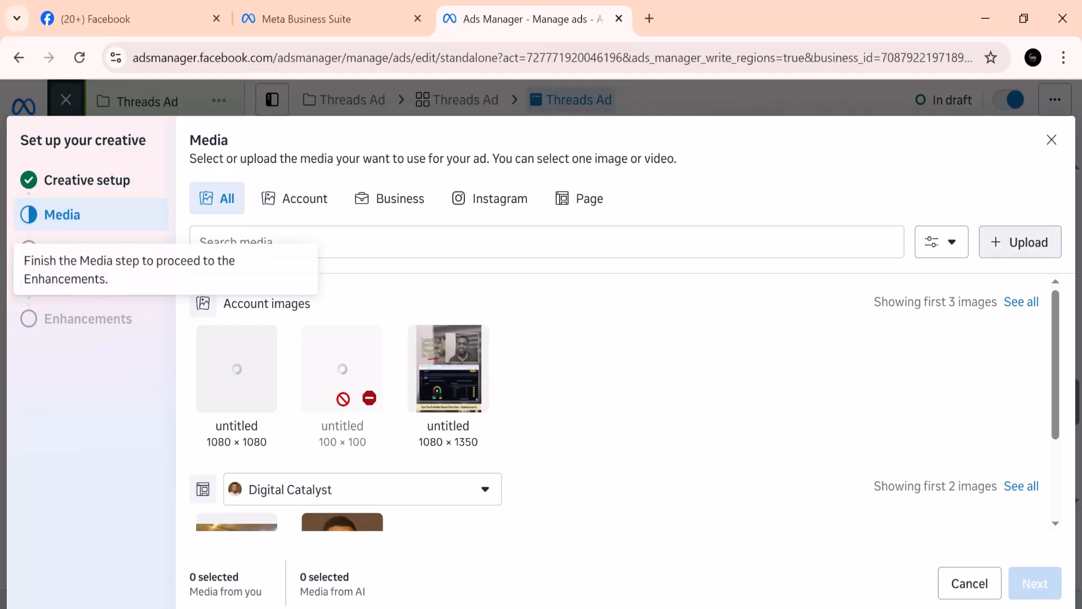
{"action": "scroll", "coordinate": [340, 394], "scroll_direction": "down", "scroll_amount": 3}
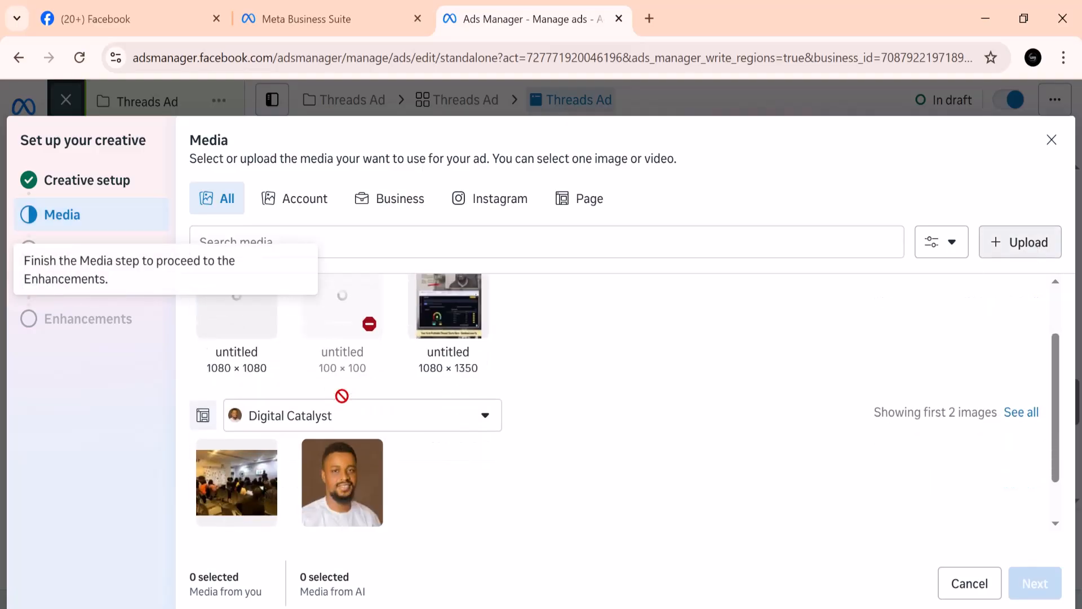
{"action": "left_click", "coordinate": [347, 470]}
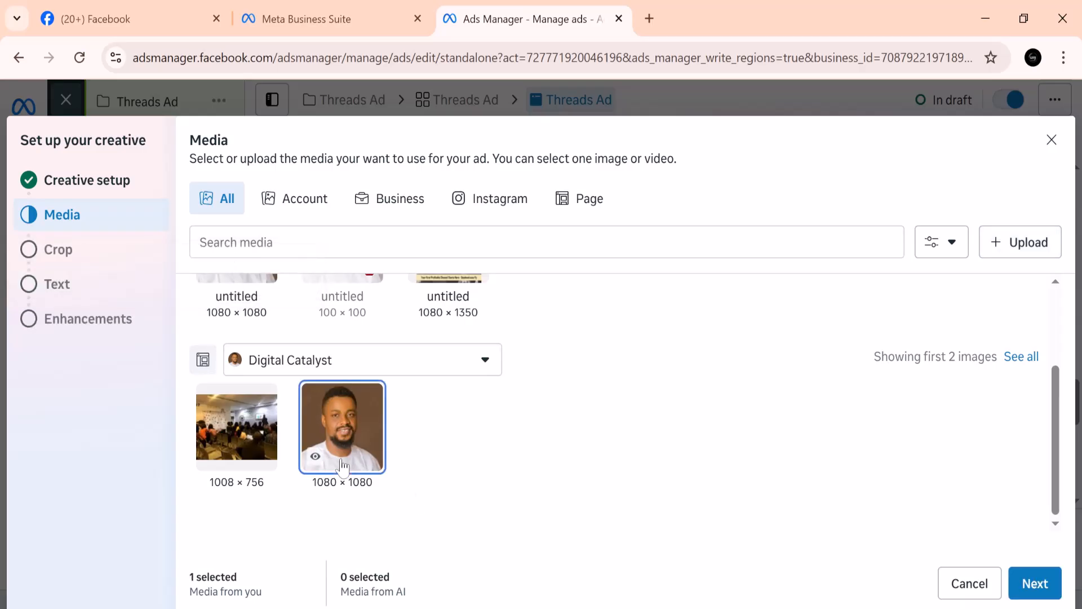
{"action": "left_click", "coordinate": [1046, 583]}
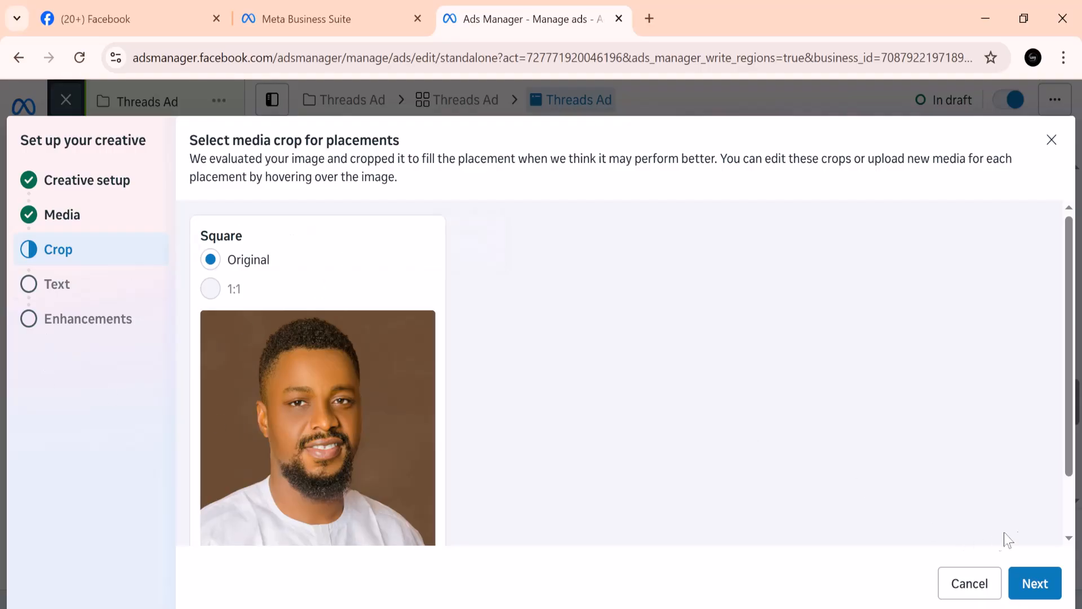
{"action": "left_click", "coordinate": [1041, 584]}
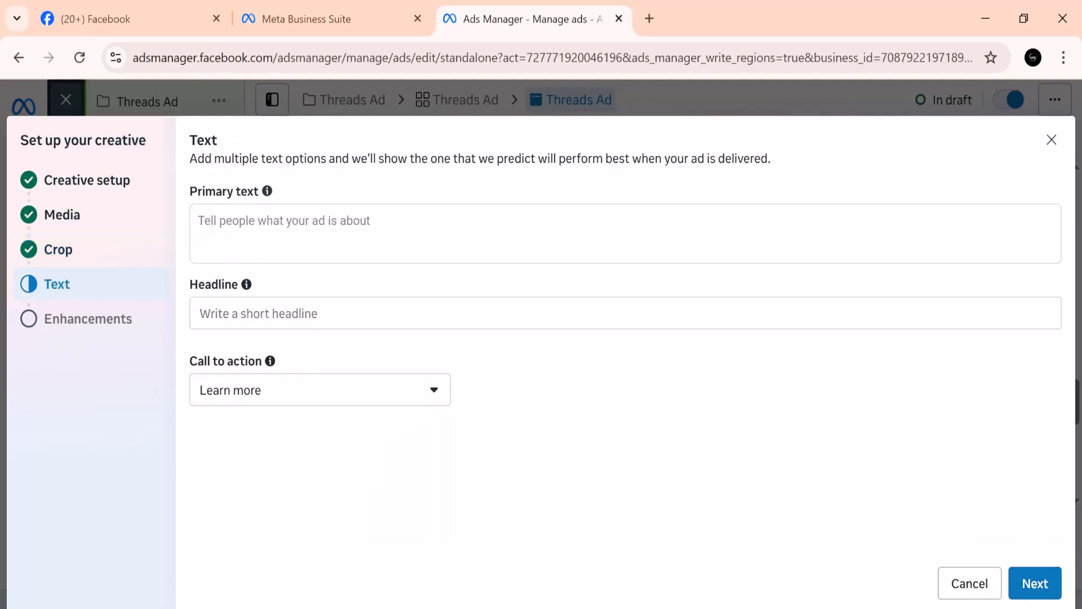
- Enter "This is a tutroial on threads ad" as the primary text and "Start learning" as the headline
{"action": "left_click", "coordinate": [283, 221]}
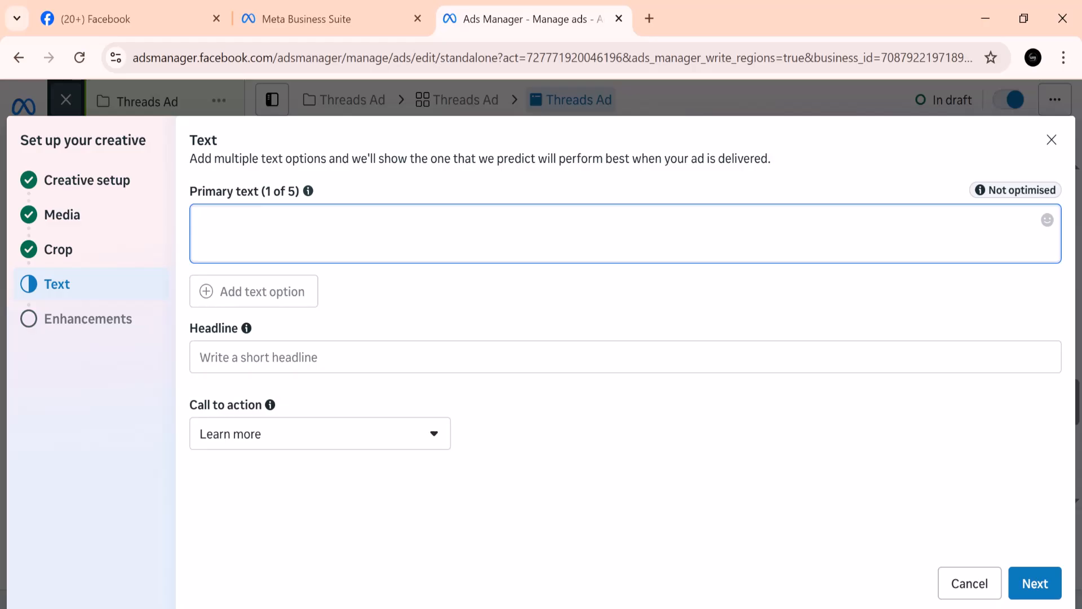
{"action": "type", "text": "This is "}
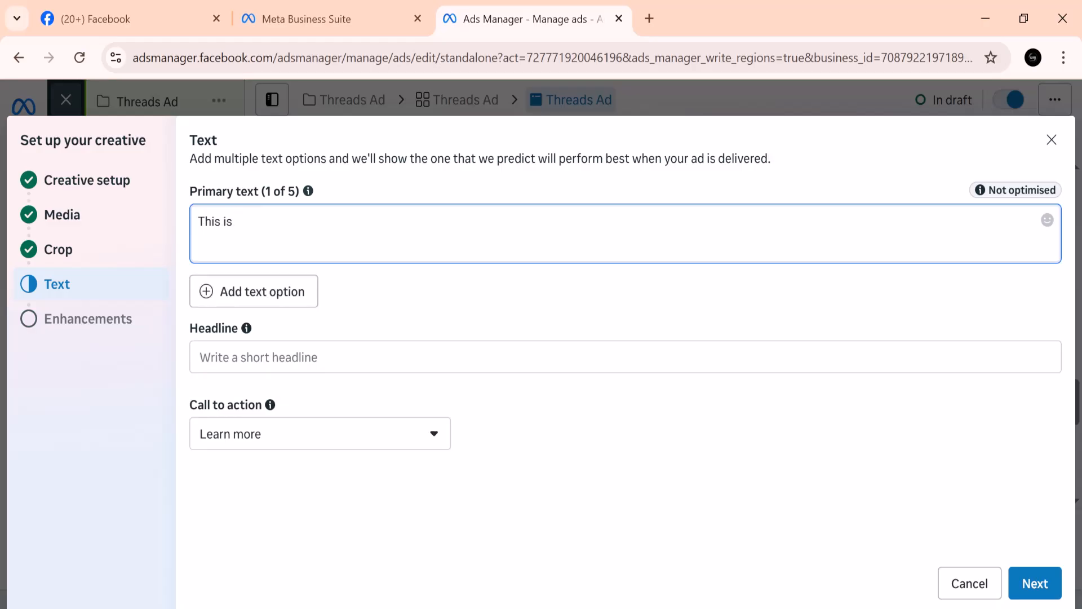
{"action": "type", "text": "a tutroial on threads ad"}
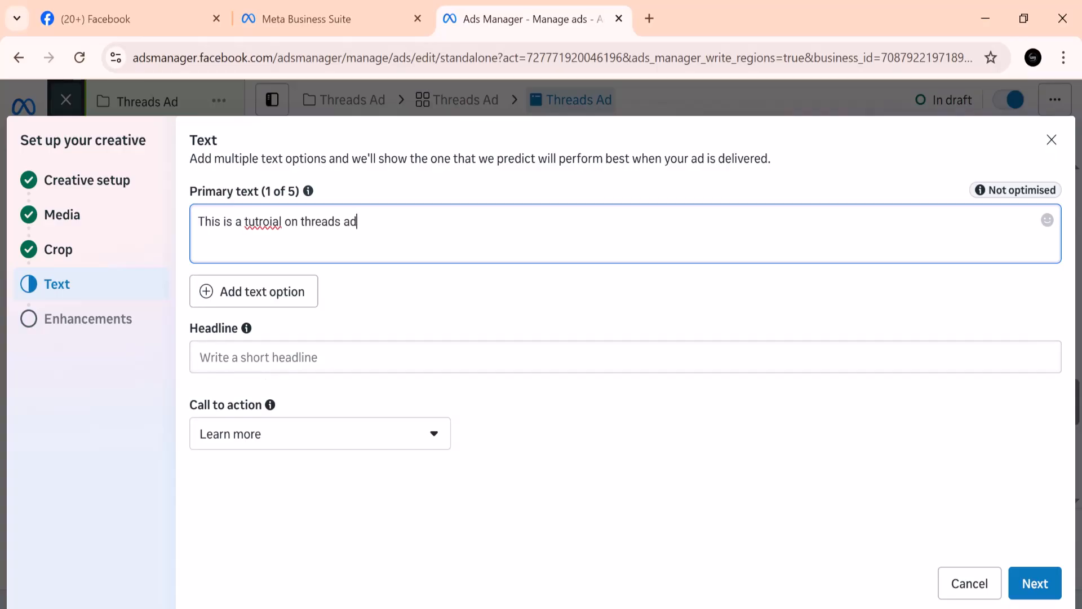
{"action": "key", "text": "Tab"}
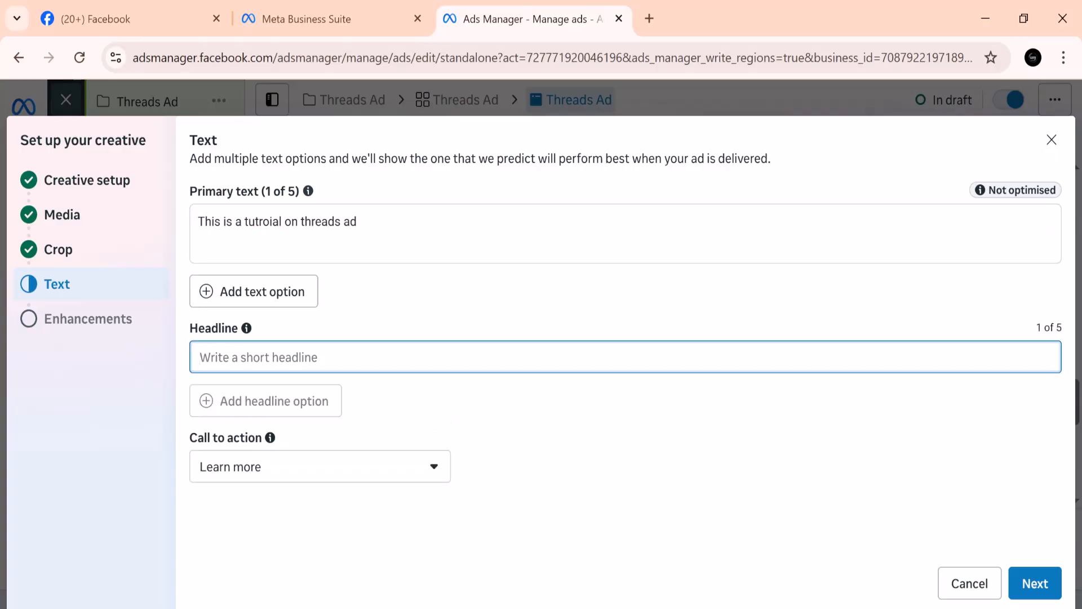
{"action": "type", "text": "Start"}
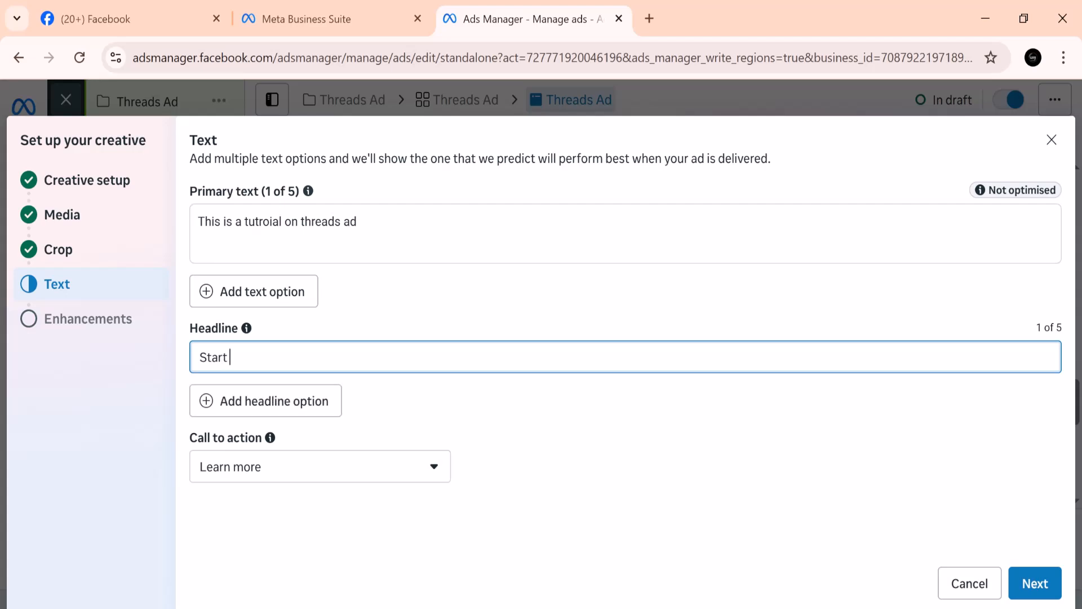
{"action": "type", "text": " learning"}
- Set the call to action to Download and finish the creative with the default Advantage+ enhancements
{"action": "left_click", "coordinate": [283, 472]}
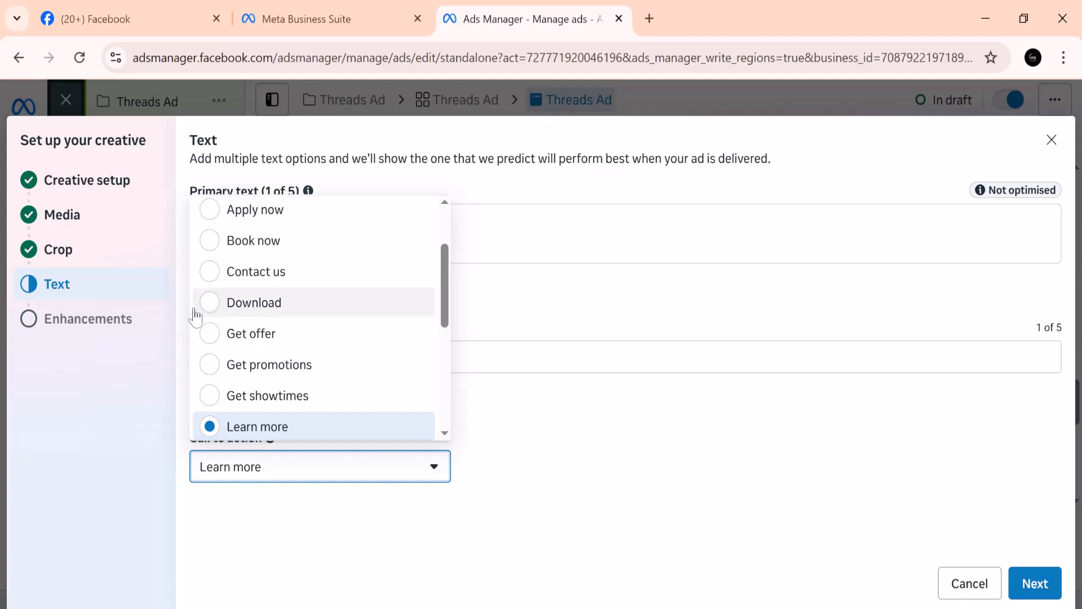
{"action": "left_click", "coordinate": [206, 309]}
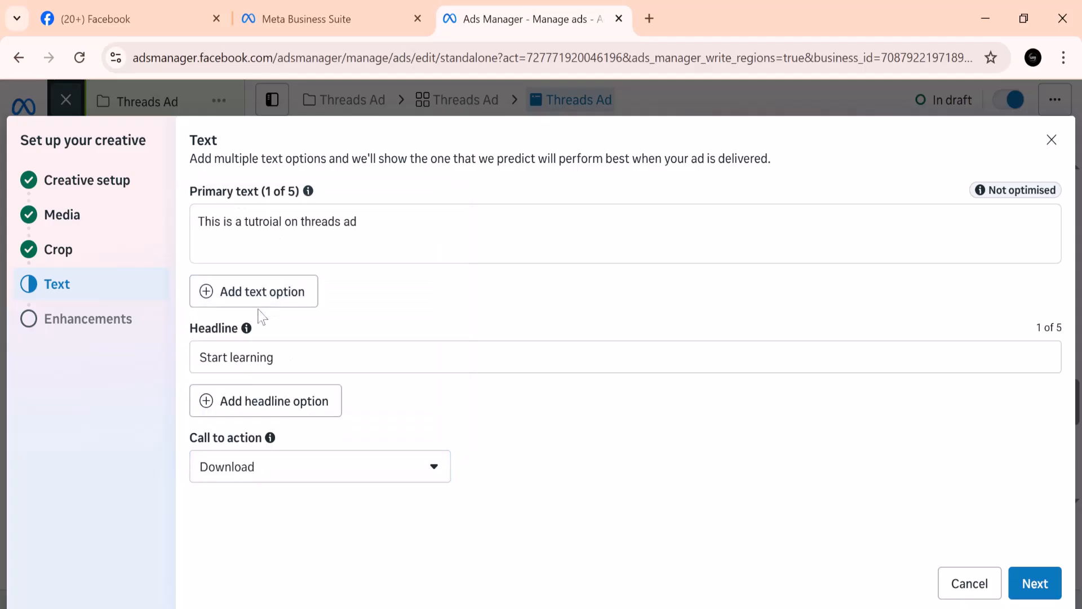
{"action": "left_click", "coordinate": [1031, 589]}
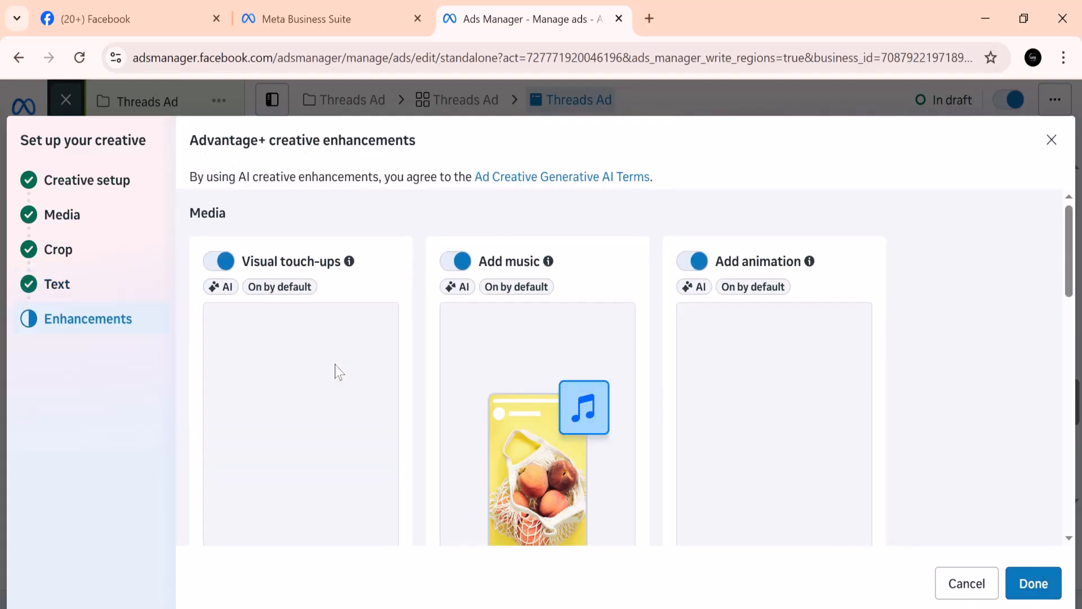
{"action": "scroll", "coordinate": [293, 386], "scroll_direction": "down", "scroll_amount": 3}
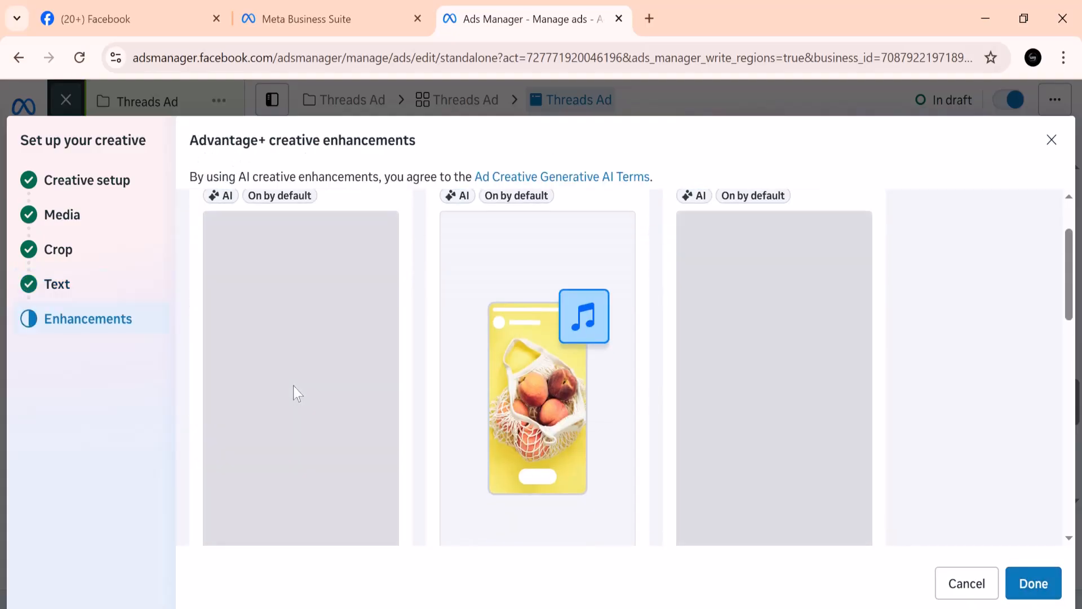
{"action": "left_click", "coordinate": [1036, 590]}
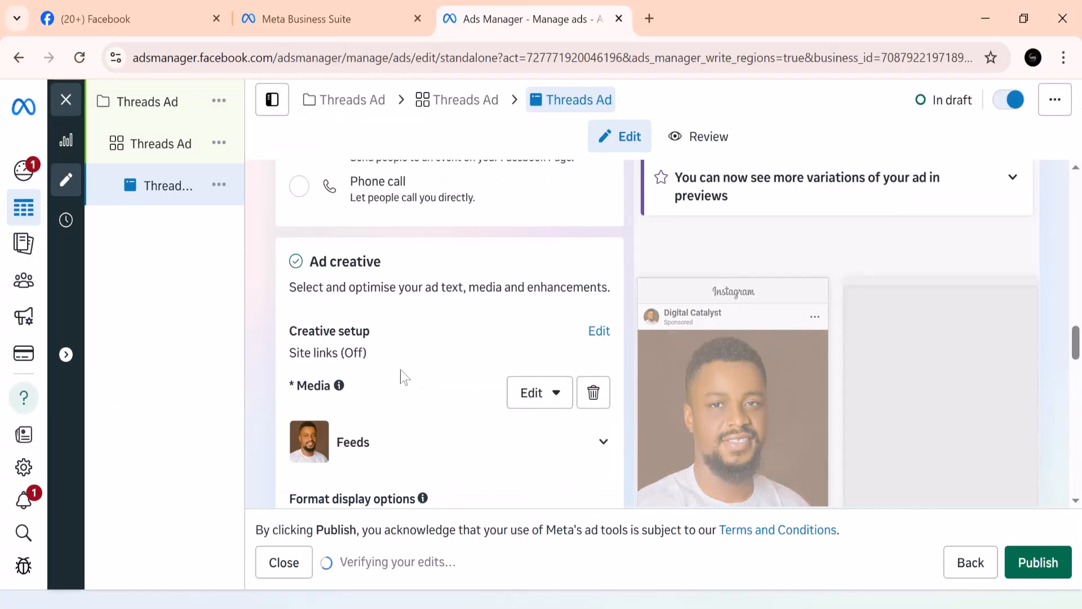
- Review the ad's Instagram and Threads feed previews and the remaining ad settings, from the ad creative through creative testing and languages to tracking
{"action": "scroll", "coordinate": [348, 371], "scroll_direction": "down", "scroll_amount": 2}
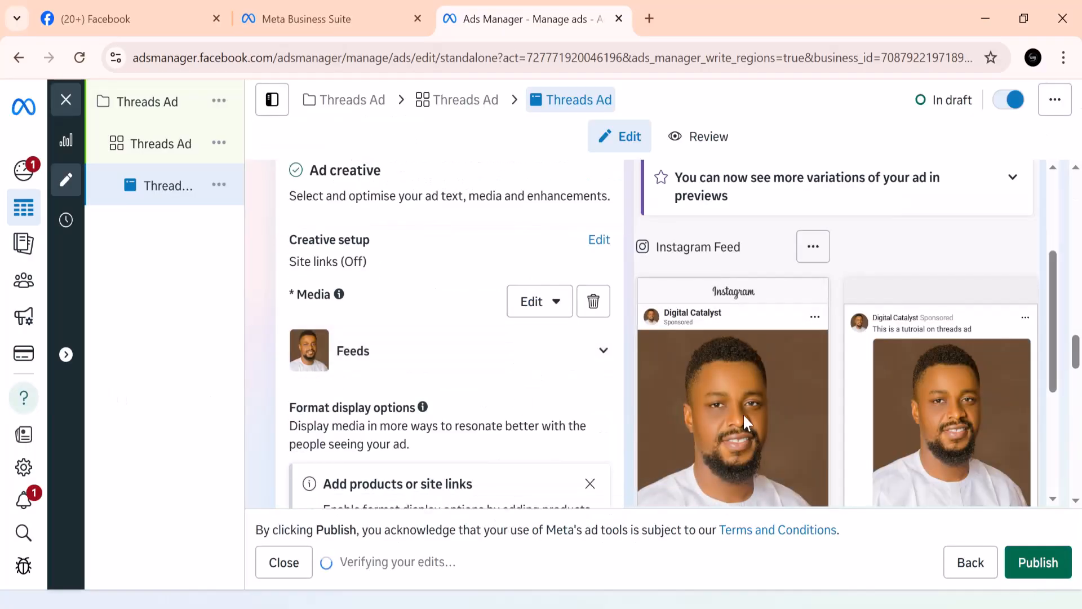
{"action": "scroll", "coordinate": [742, 413], "scroll_direction": "down", "scroll_amount": 2}
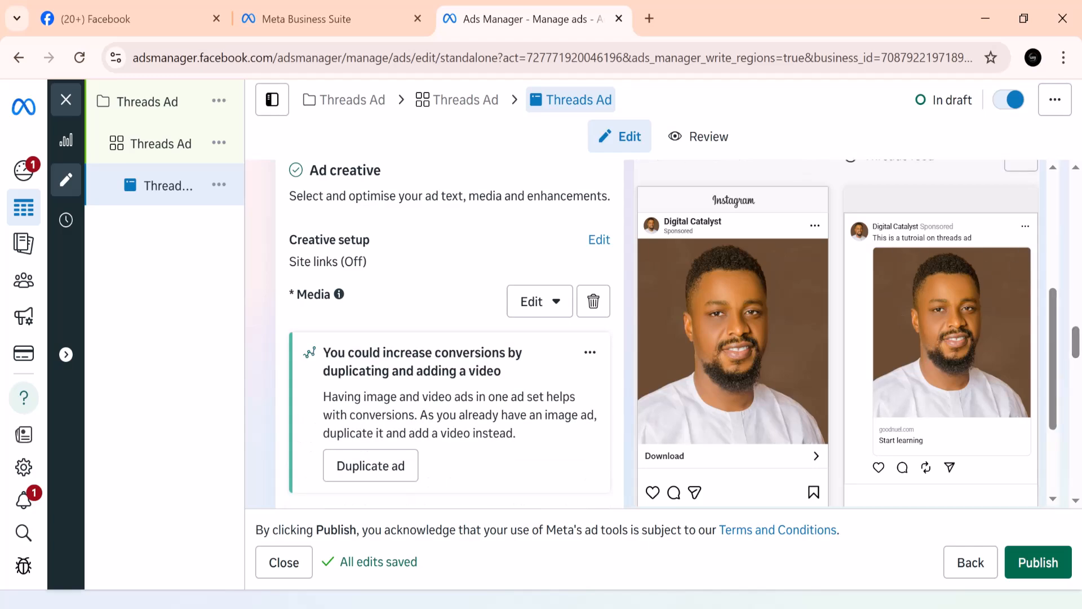
{"action": "scroll", "coordinate": [699, 413], "scroll_direction": "down", "scroll_amount": 2}
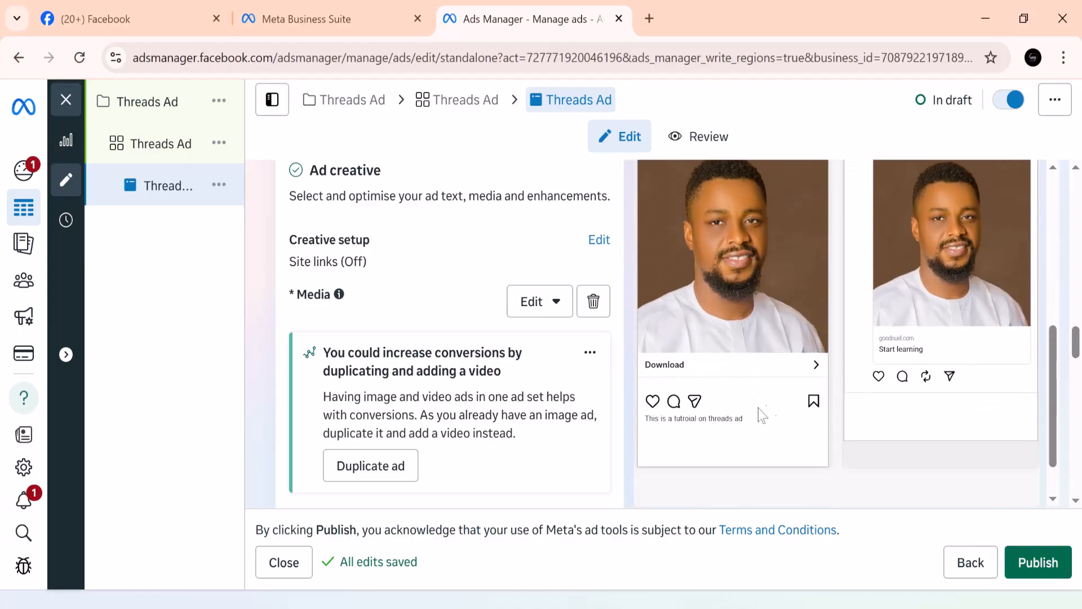
{"action": "scroll", "coordinate": [771, 416], "scroll_direction": "up", "scroll_amount": 2}
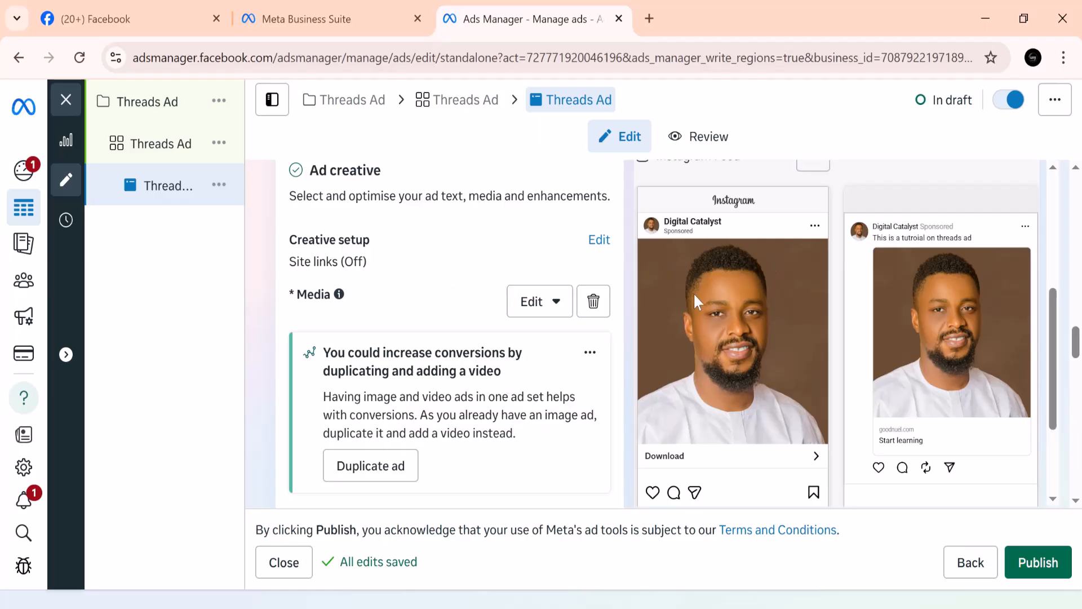
{"action": "scroll", "coordinate": [695, 282], "scroll_direction": "down", "scroll_amount": 3}
{"action": "scroll", "coordinate": [603, 324], "scroll_direction": "down", "scroll_amount": 1}
{"action": "scroll", "coordinate": [442, 331], "scroll_direction": "down", "scroll_amount": 5}
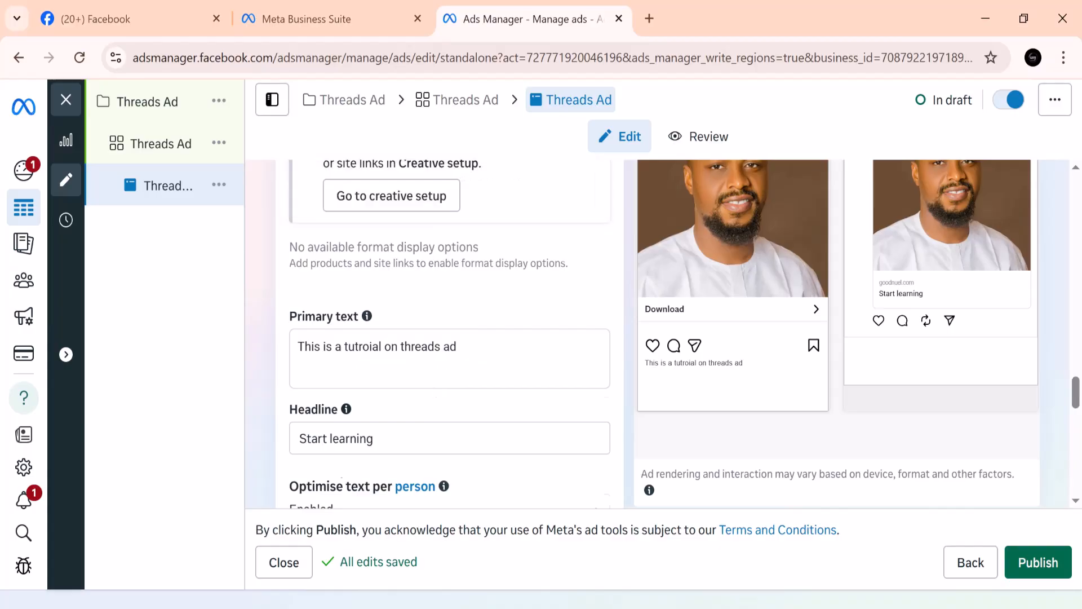
{"action": "scroll", "coordinate": [358, 317], "scroll_direction": "down", "scroll_amount": 5}
{"action": "scroll", "coordinate": [357, 316], "scroll_direction": "down", "scroll_amount": 1}
{"action": "scroll", "coordinate": [427, 437], "scroll_direction": "down", "scroll_amount": 4}
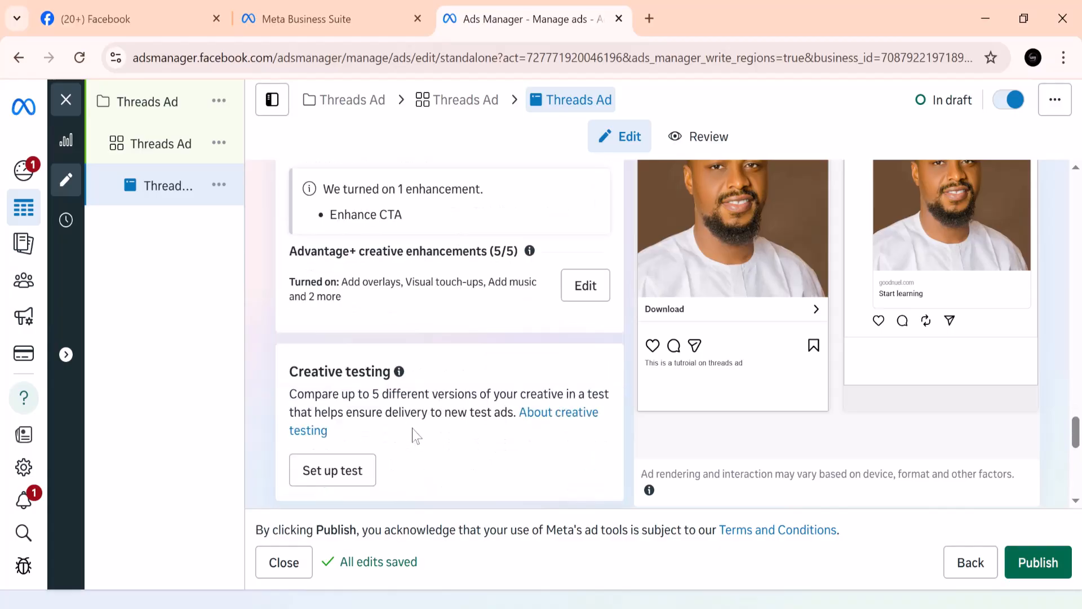
{"action": "scroll", "coordinate": [370, 416], "scroll_direction": "down", "scroll_amount": 3}
{"action": "scroll", "coordinate": [364, 408], "scroll_direction": "up", "scroll_amount": 3}
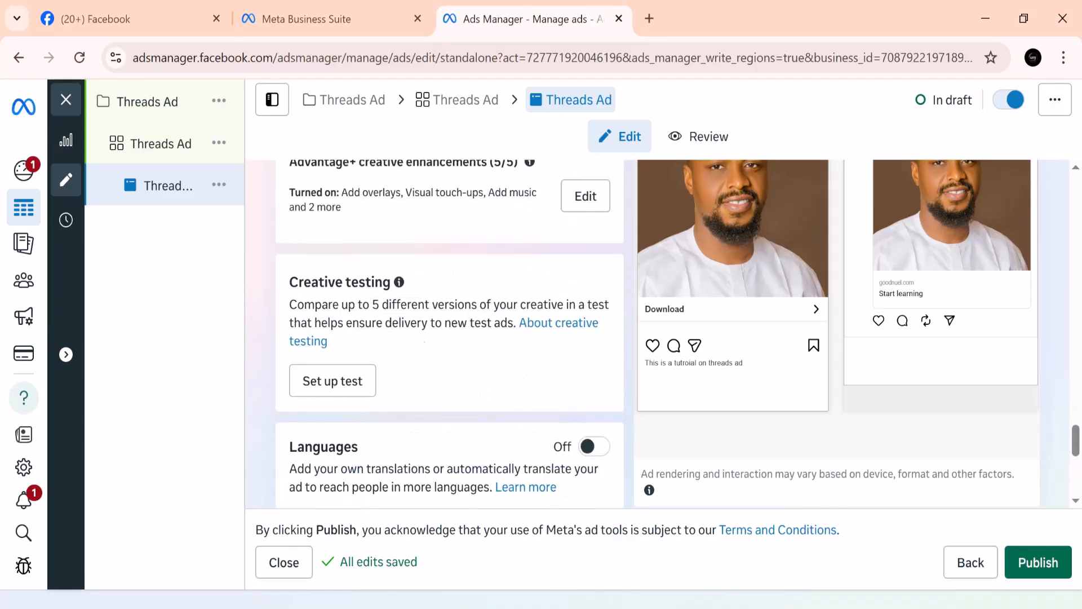
{"action": "scroll", "coordinate": [394, 366], "scroll_direction": "down", "scroll_amount": 4}
{"action": "scroll", "coordinate": [393, 366], "scroll_direction": "down", "scroll_amount": 2}
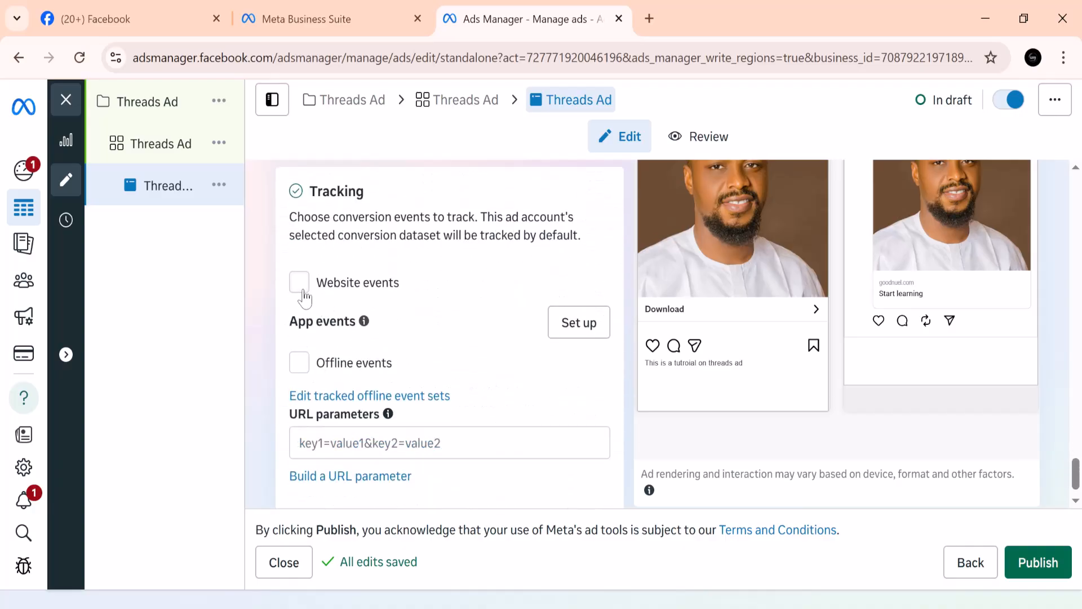
{"action": "scroll", "coordinate": [304, 289], "scroll_direction": "down", "scroll_amount": 1}
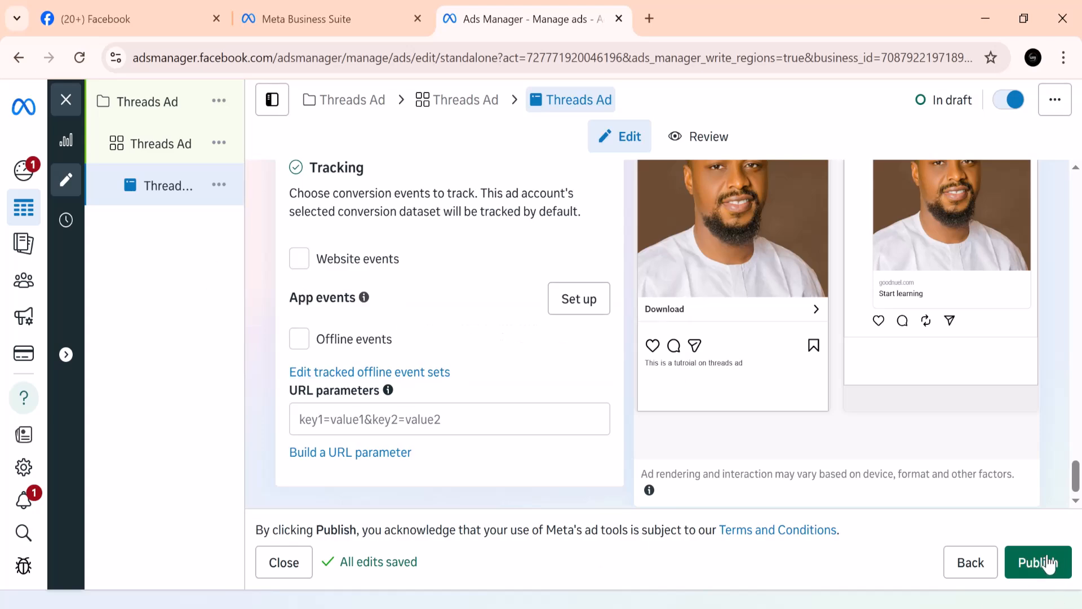
{"action": "scroll", "coordinate": [767, 400], "scroll_direction": "up", "scroll_amount": 3}
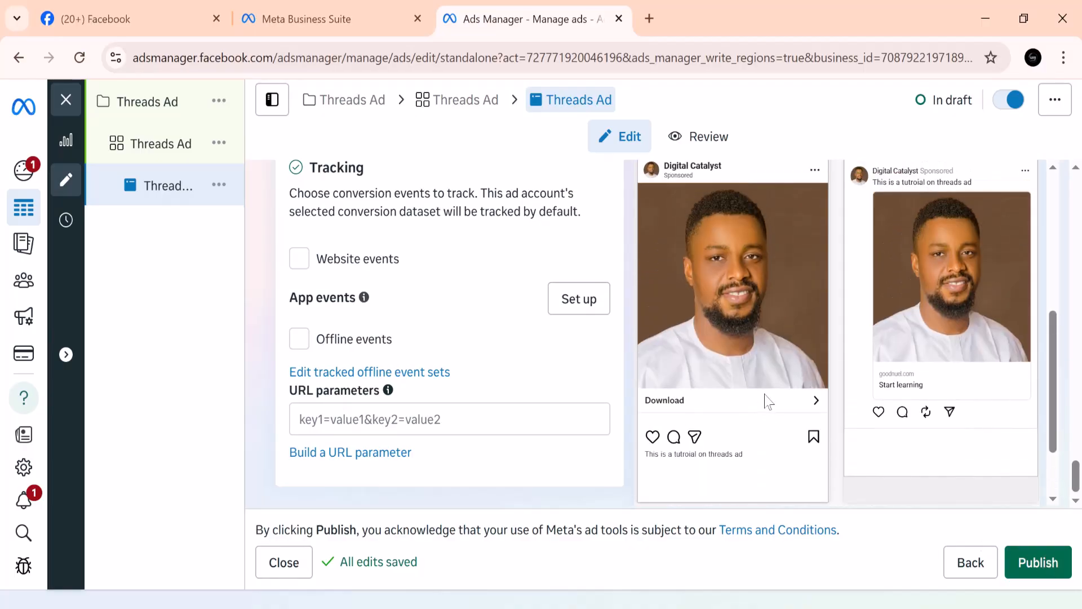
{"action": "scroll", "coordinate": [768, 401], "scroll_direction": "up", "scroll_amount": 3}
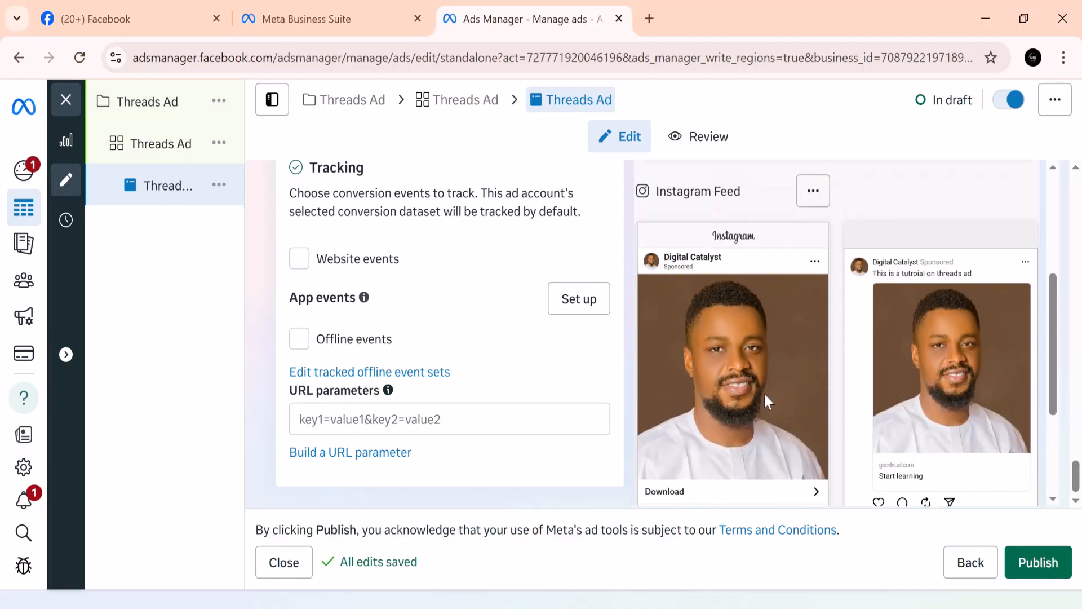